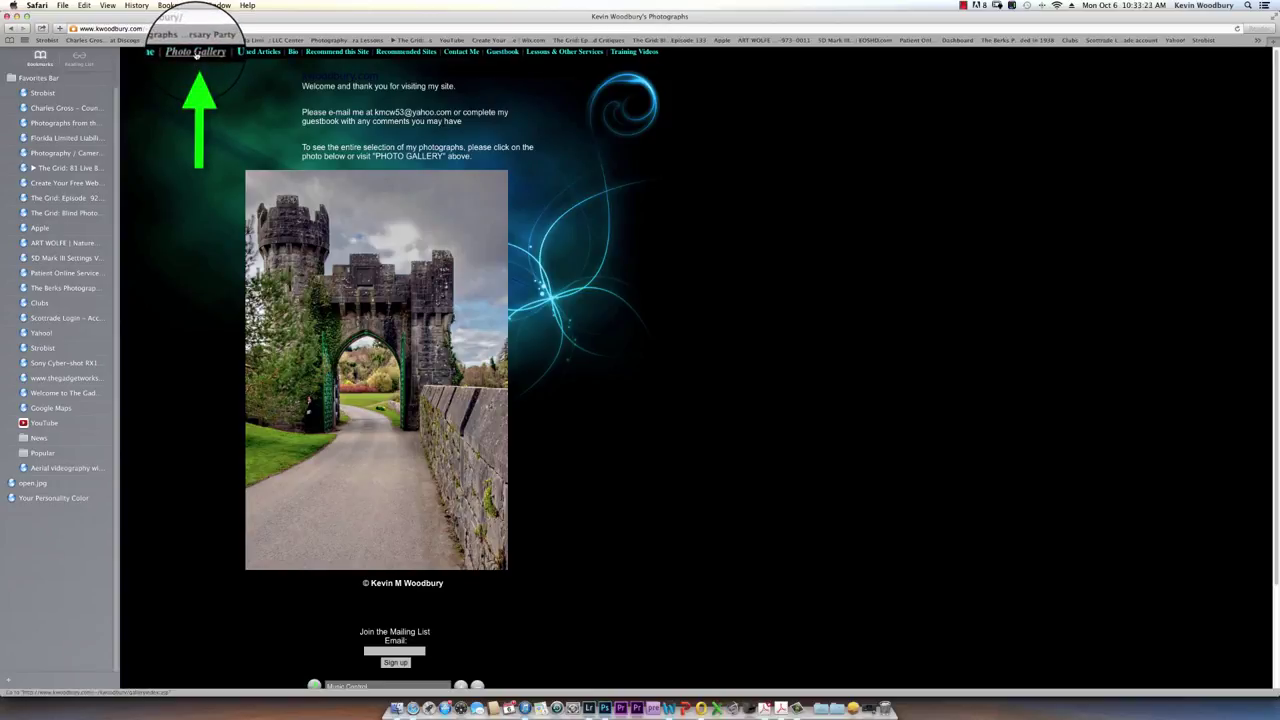
Step: Open the 'Make a pencil image' sheet from the Photo Gallery's Instructions category in Safari
{"action": "left_click", "coordinate": [196, 53]}
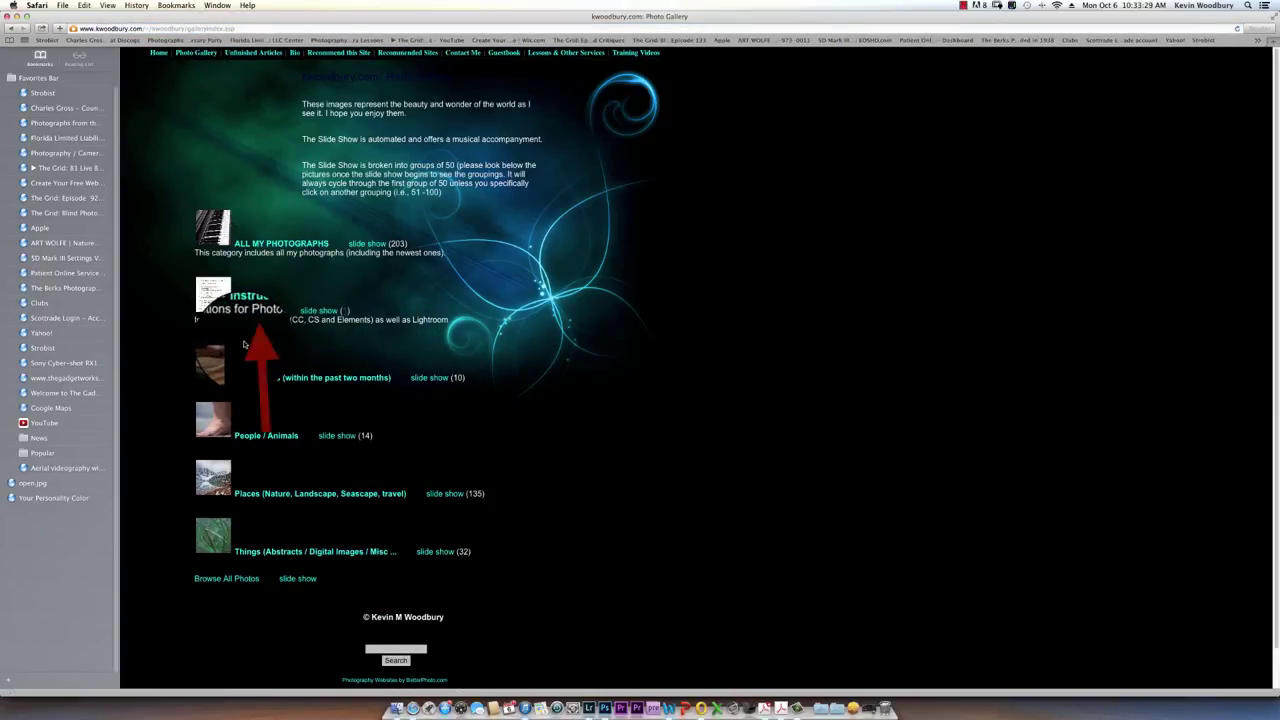
{"action": "left_click", "coordinate": [258, 314]}
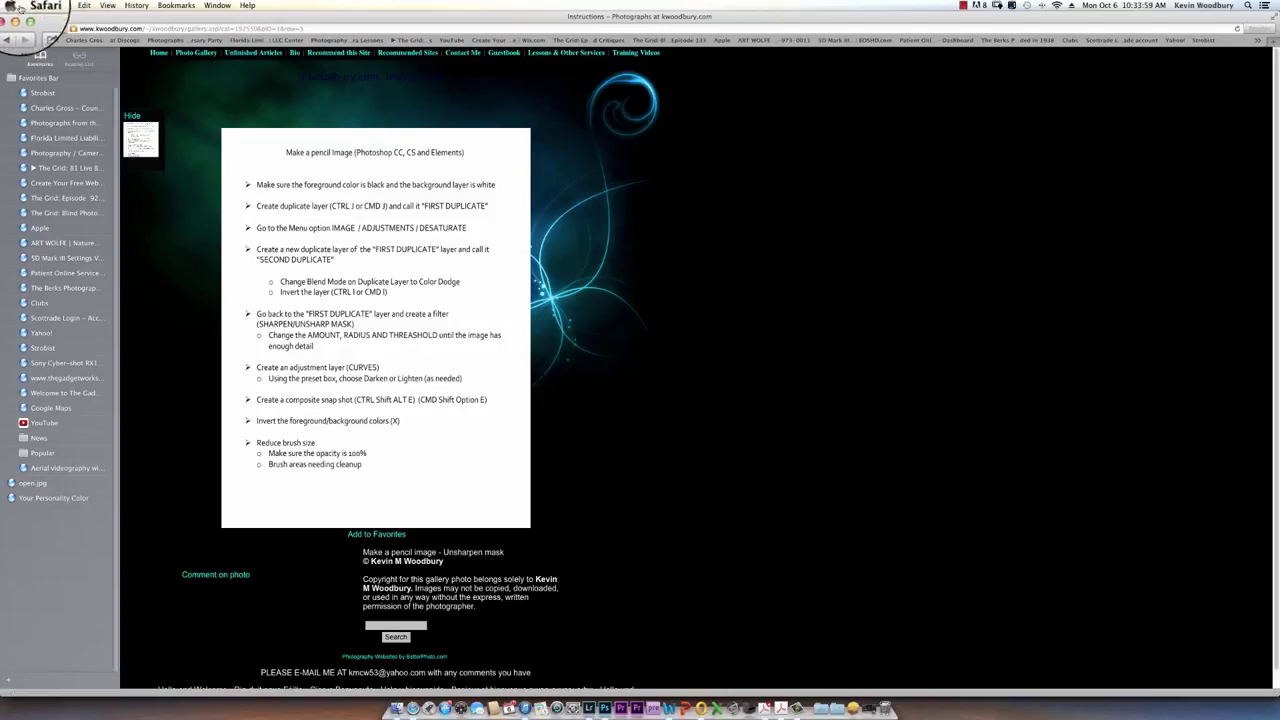
Step: Quit Safari to return to the foggy harbor photo in Photoshop
{"action": "left_click", "coordinate": [38, 6]}
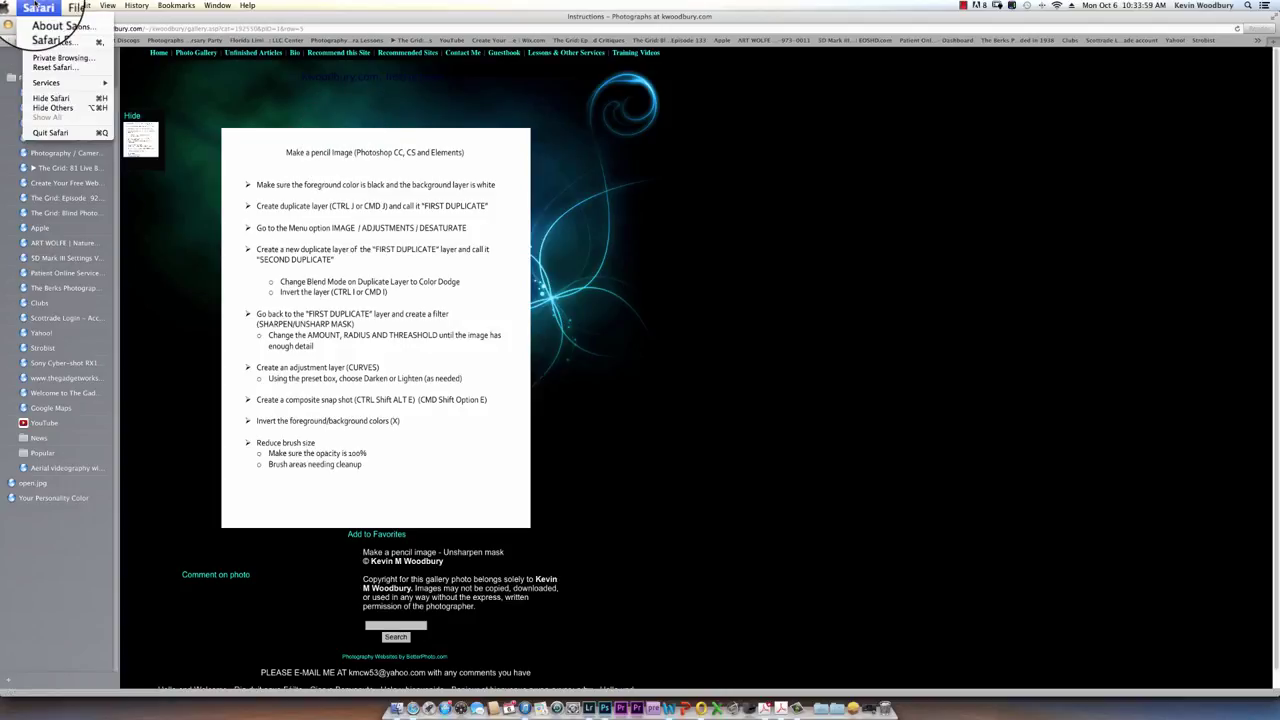
{"action": "left_click", "coordinate": [50, 132]}
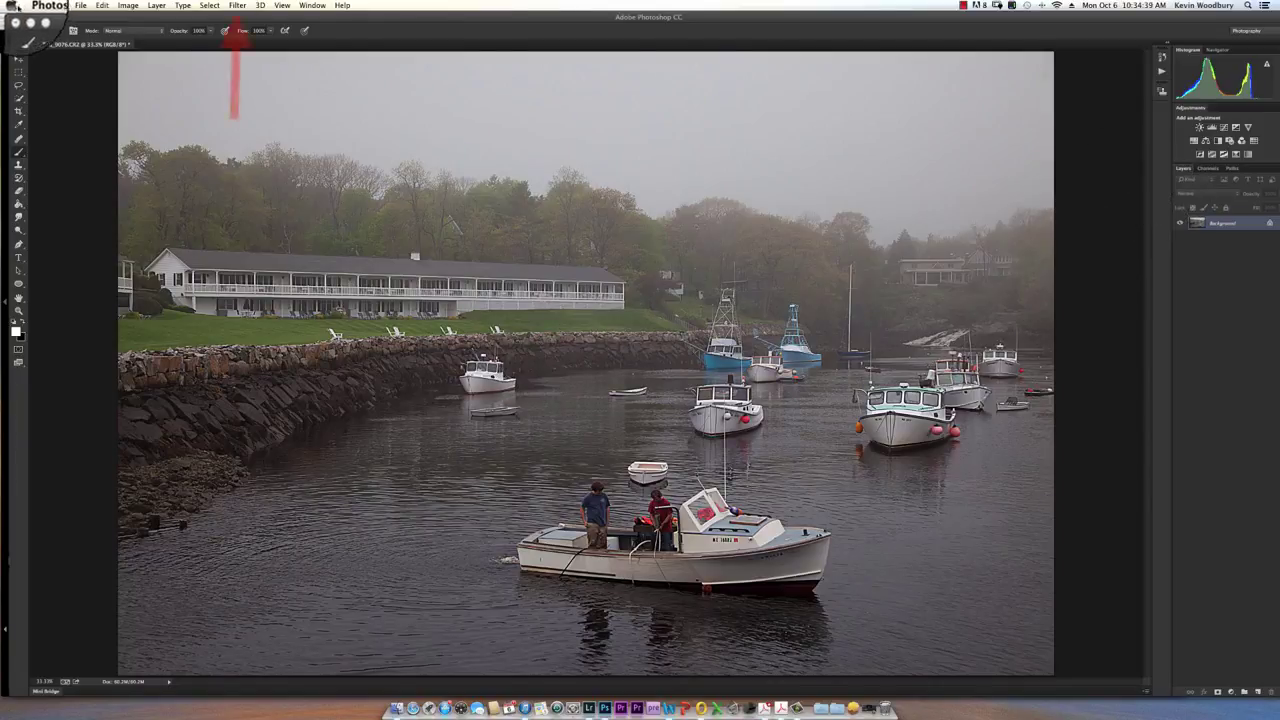
Step: Apply Unsharp Mask to the harbor photo: Amount 129%, Radius 3.0 pixels, Threshold 0
{"action": "left_click", "coordinate": [238, 5]}
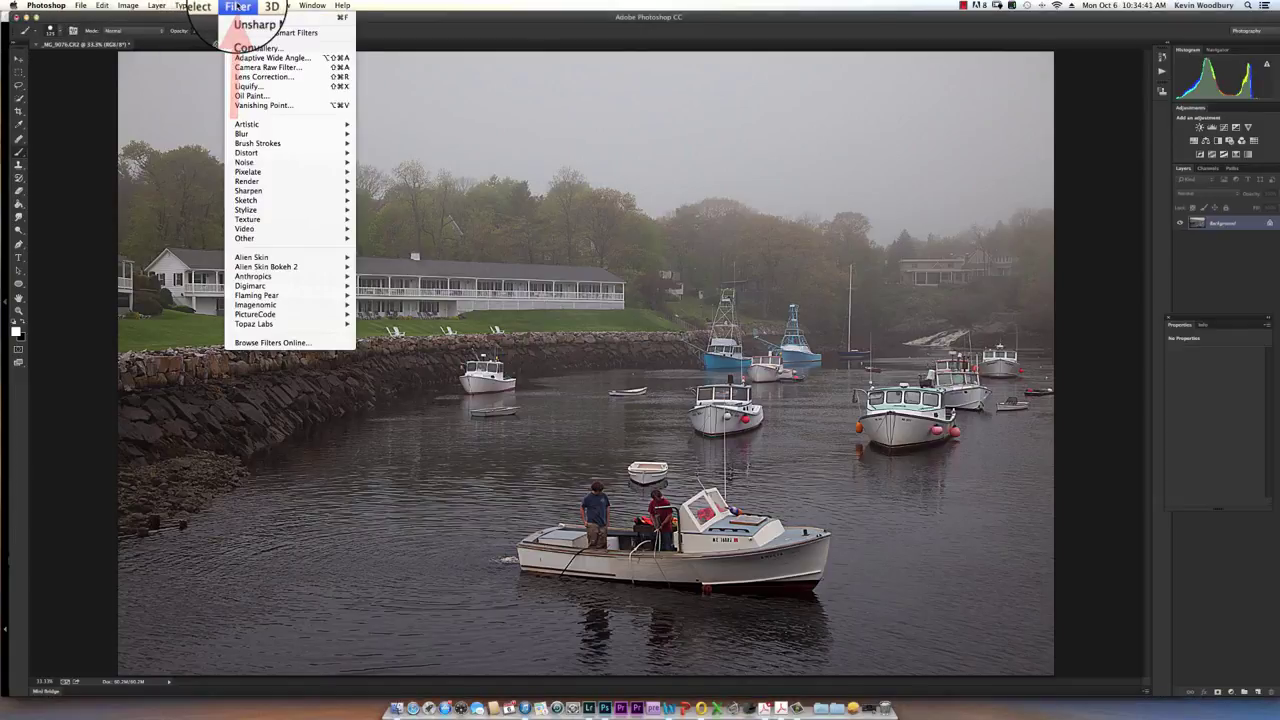
{"action": "mouse_move", "coordinate": [258, 191]}
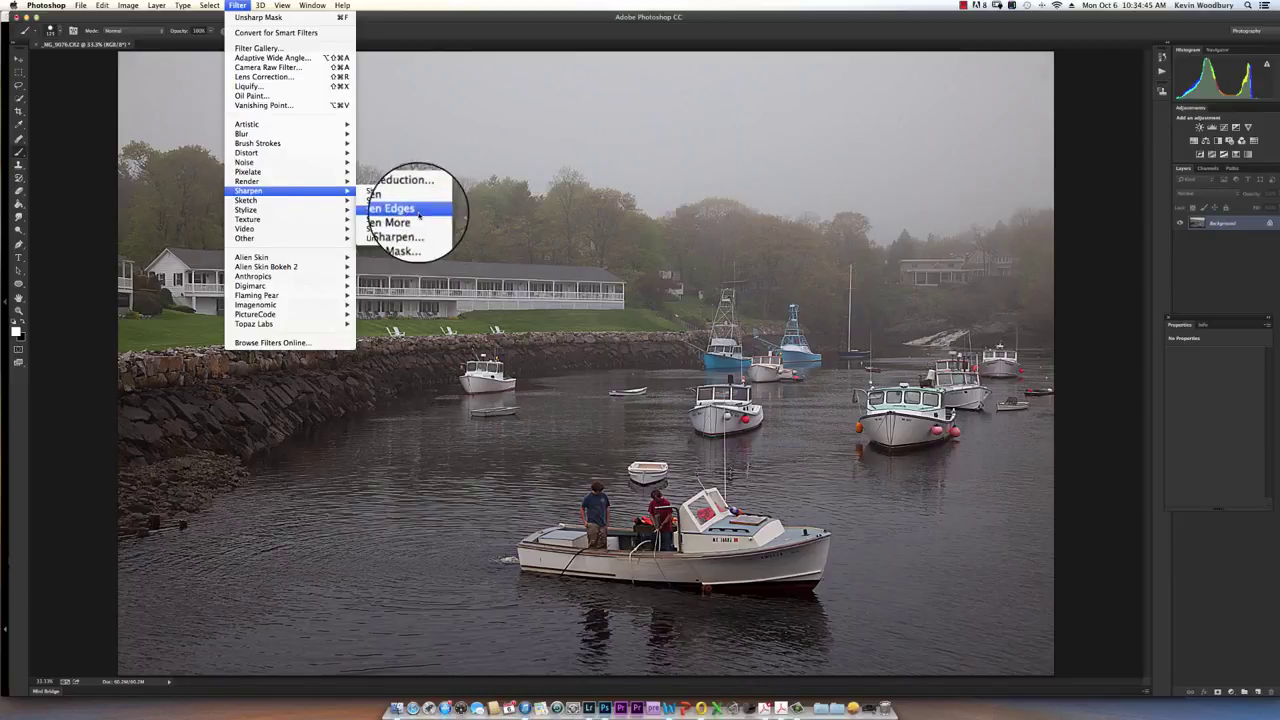
{"action": "left_click", "coordinate": [410, 239]}
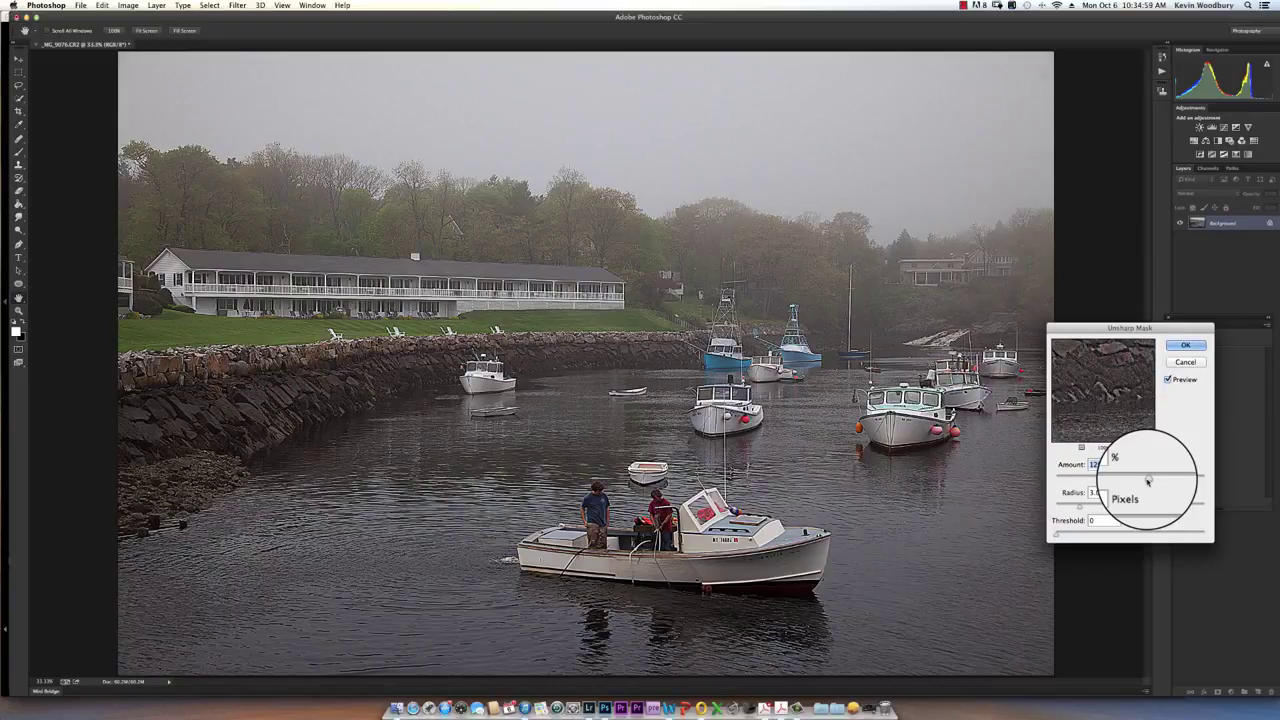
{"action": "left_click_drag", "start_coordinate": [1057, 365], "coordinate": [1180, 343]}
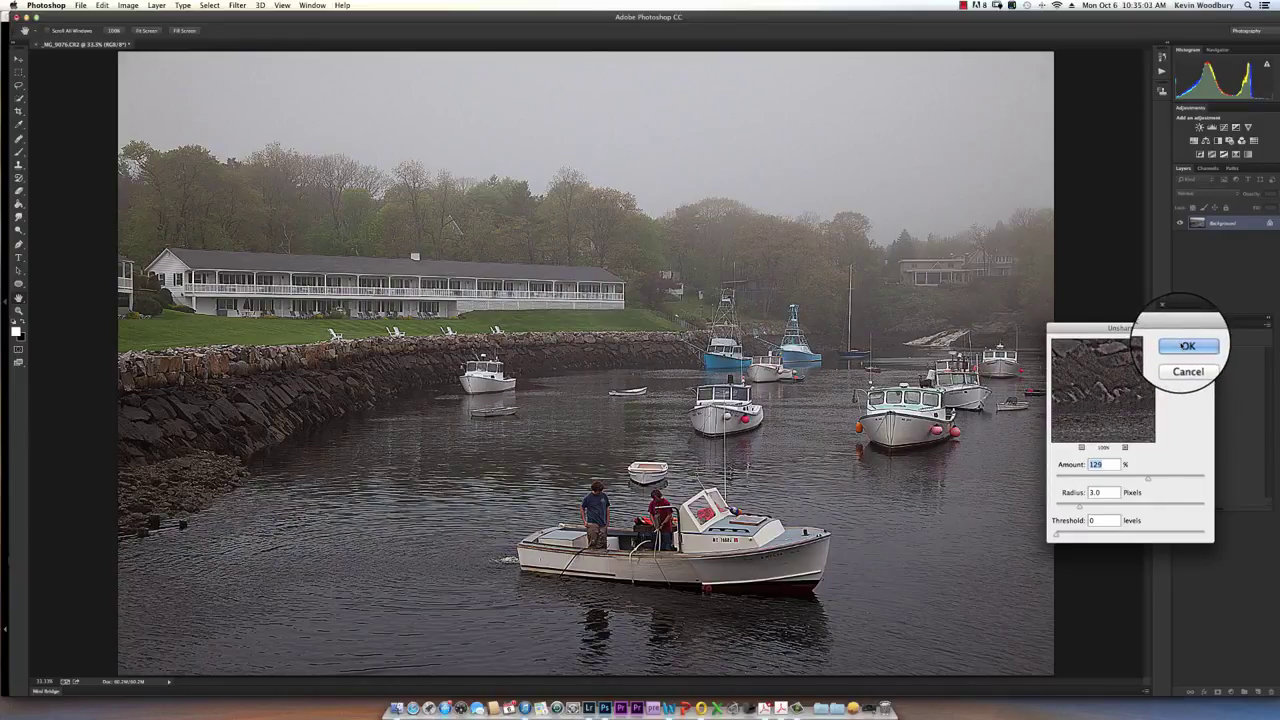
{"action": "left_click", "coordinate": [1187, 346]}
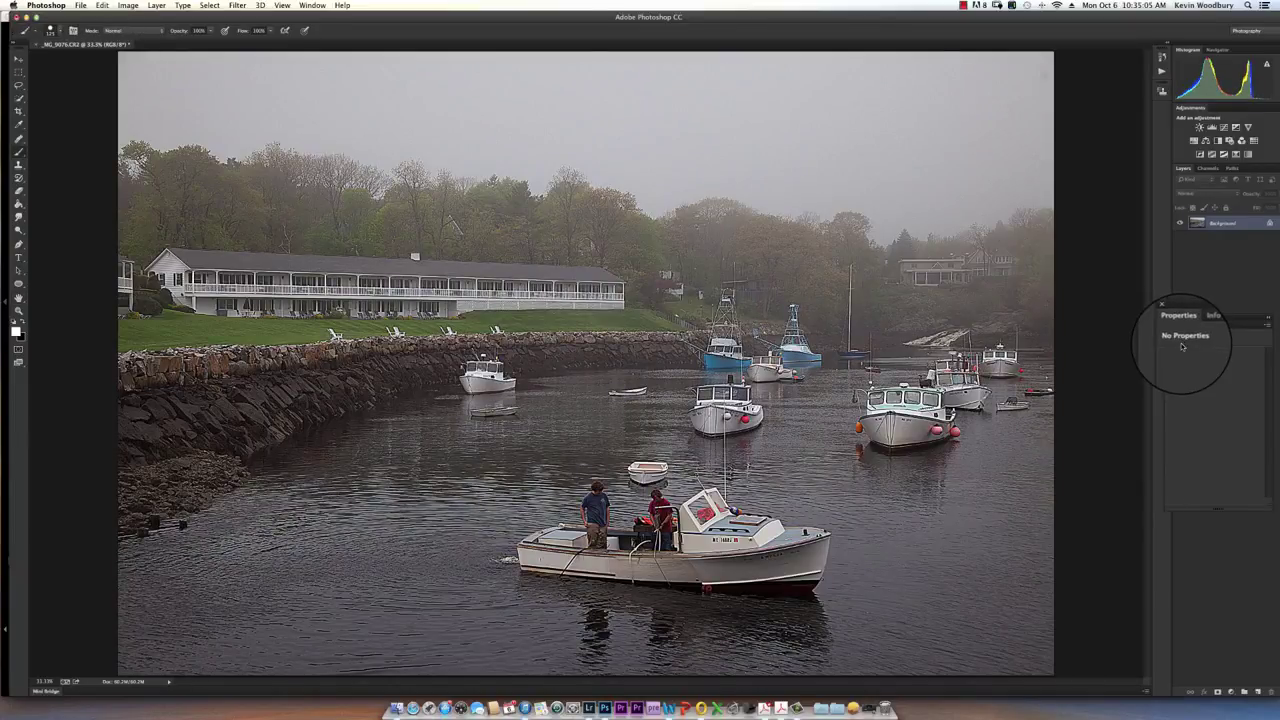
Step: Duplicate the Background layer as a new layer named 'First Duplicate Layer'
{"action": "left_click", "coordinate": [1218, 218]}
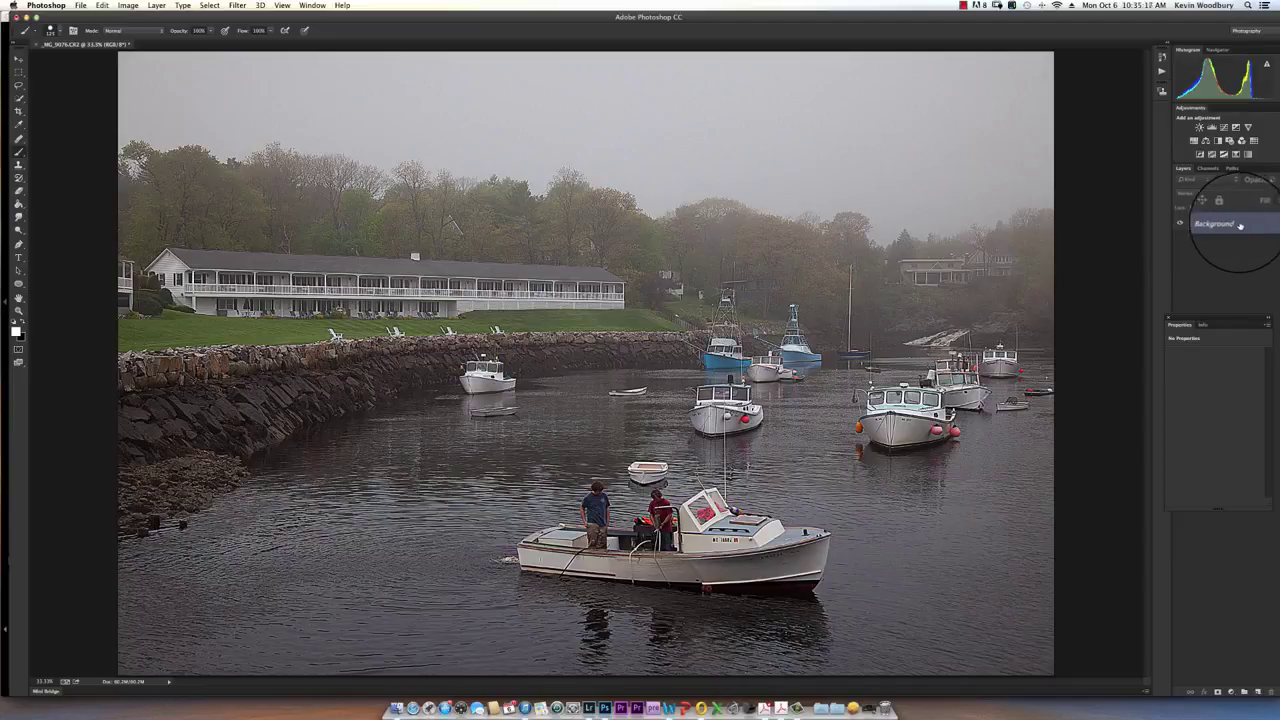
{"action": "right_click", "coordinate": [1226, 226]}
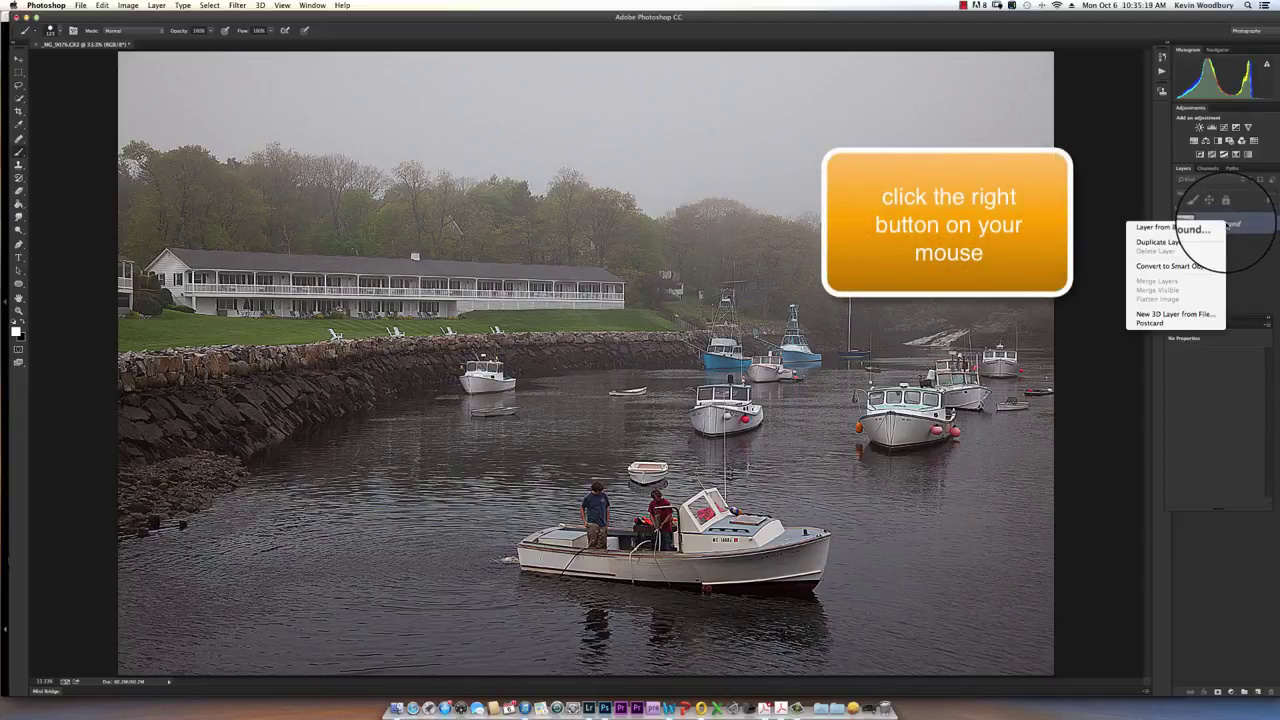
{"action": "left_click", "coordinate": [1163, 244]}
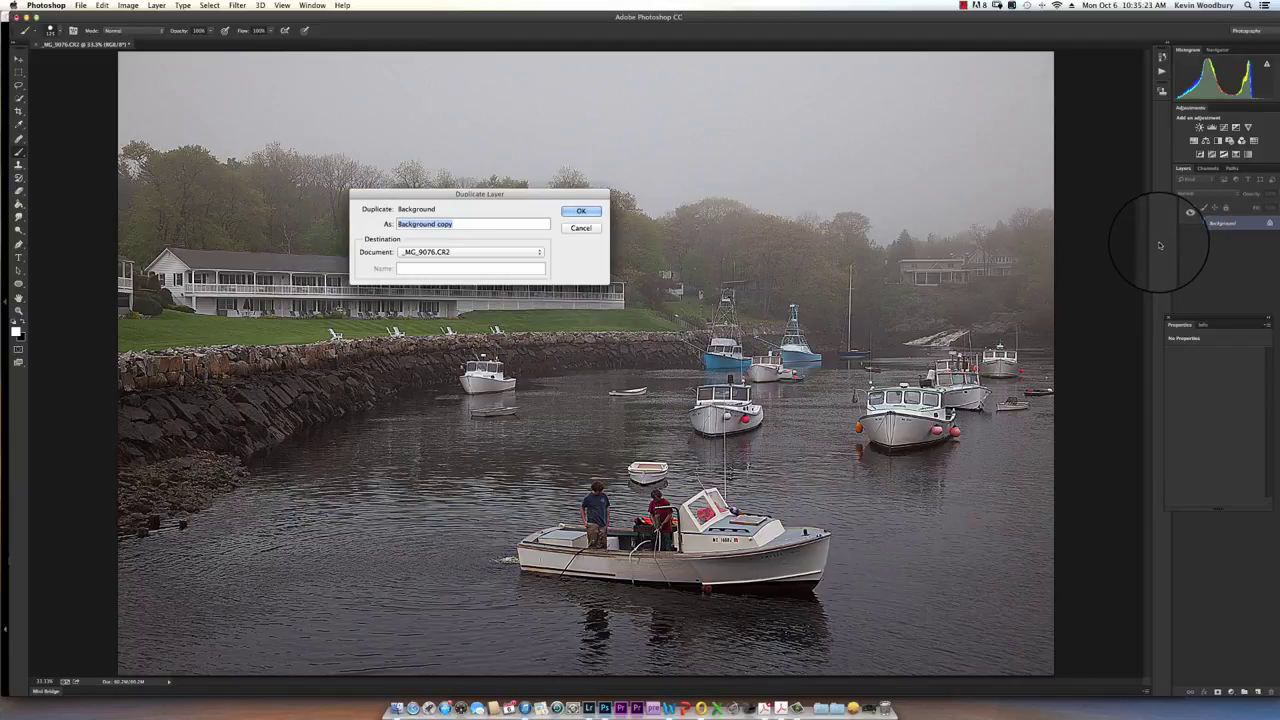
{"action": "type", "text": "First Dupli"}
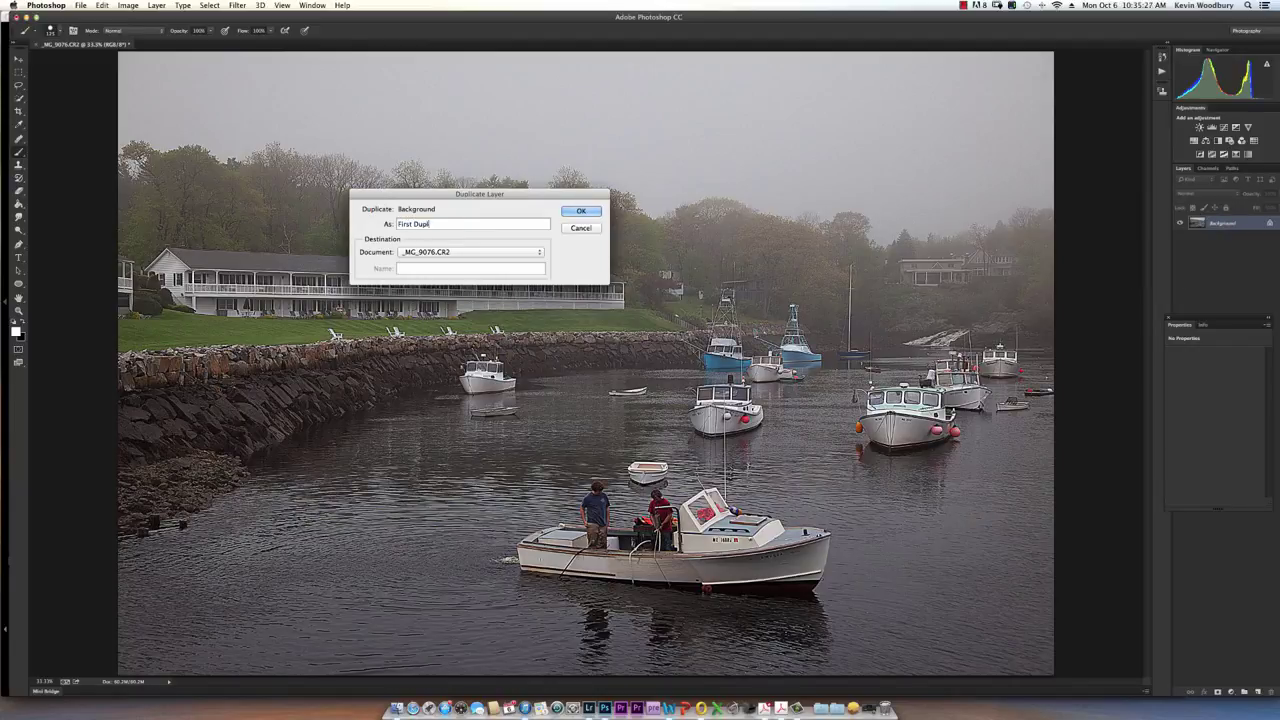
{"action": "type", "text": "cate Layer"}
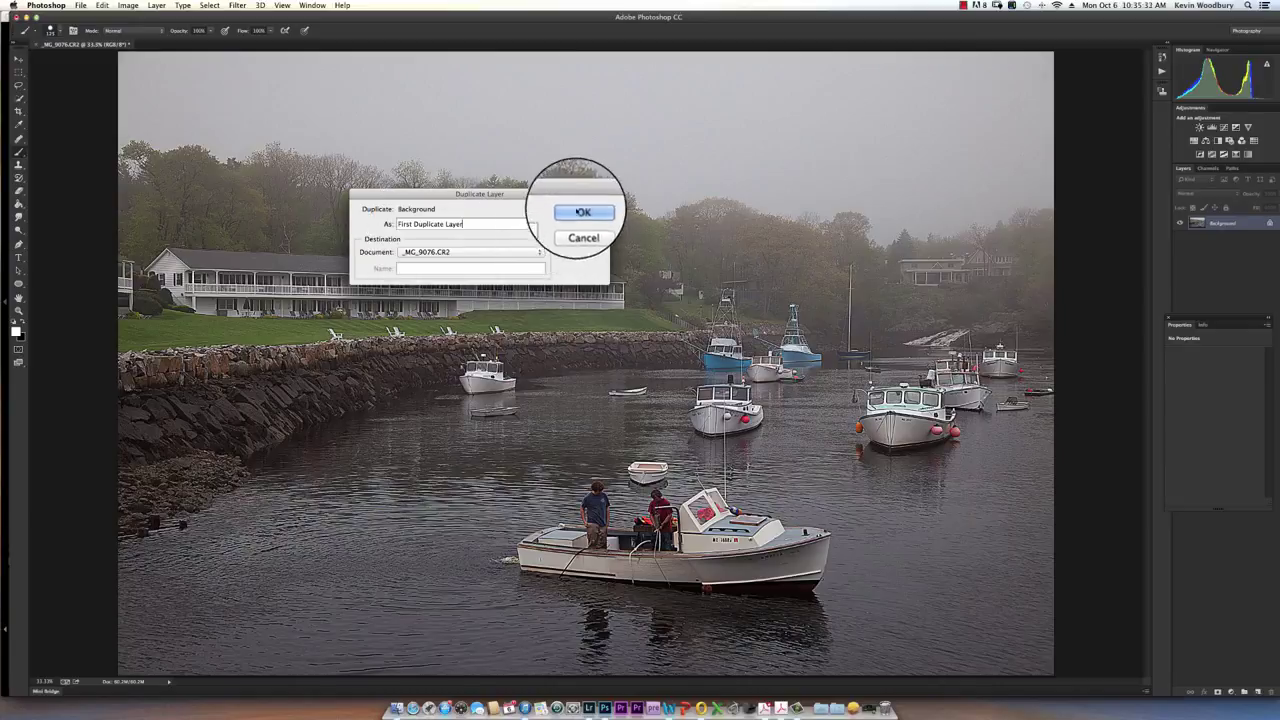
{"action": "left_click", "coordinate": [582, 211]}
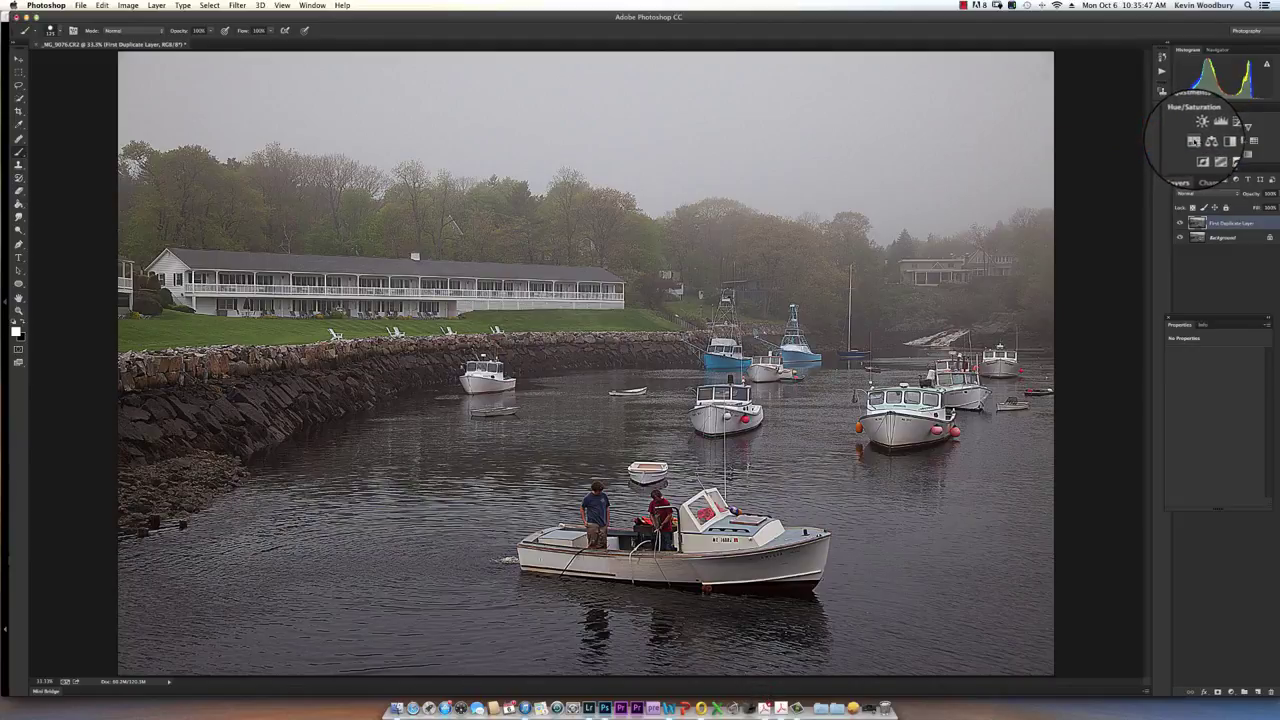
Step: Apply Image > Adjustments > Desaturate to First Duplicate Layer for a black-and-white photo
{"action": "left_click", "coordinate": [157, 6]}
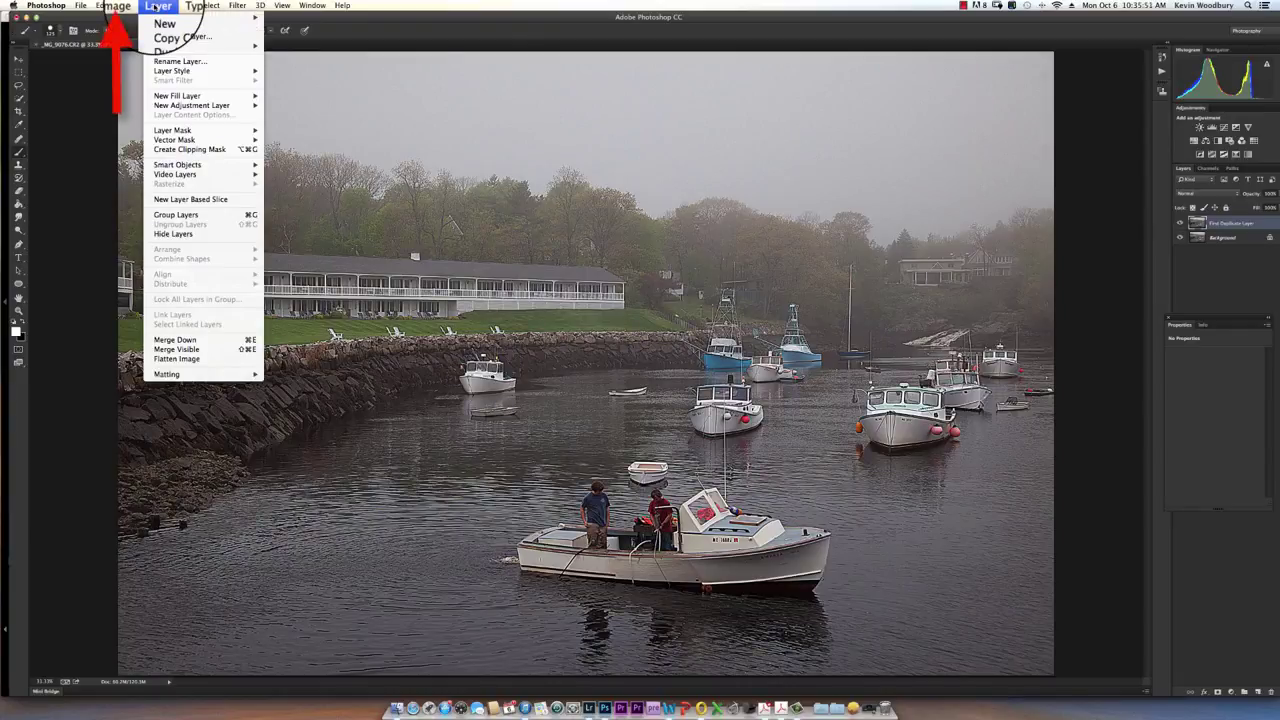
{"action": "mouse_move", "coordinate": [128, 6]}
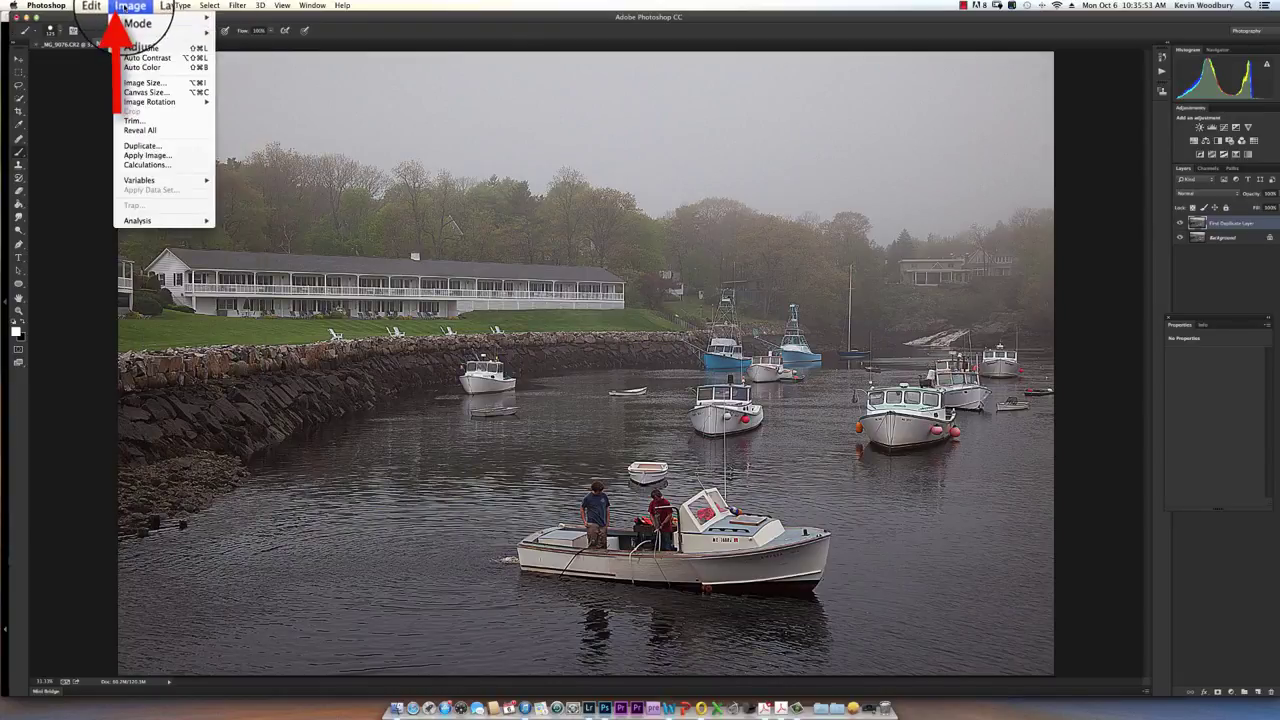
{"action": "mouse_move", "coordinate": [152, 34]}
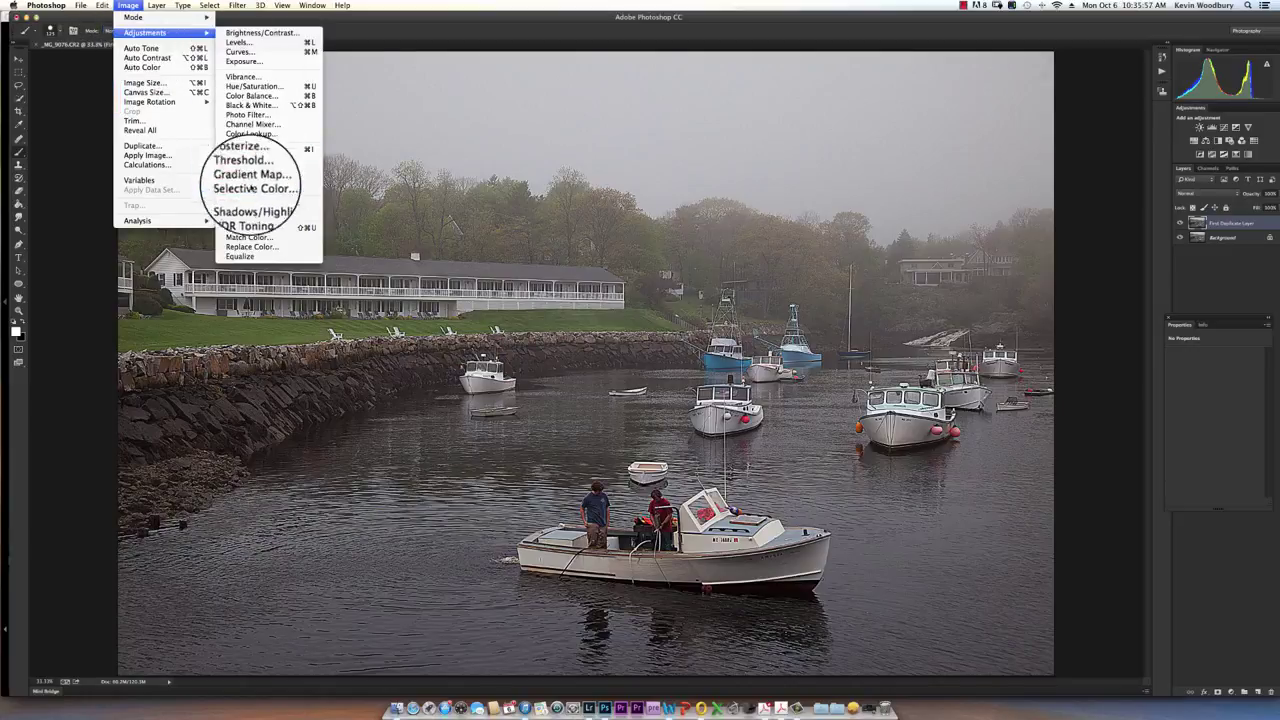
{"action": "left_click", "coordinate": [261, 225]}
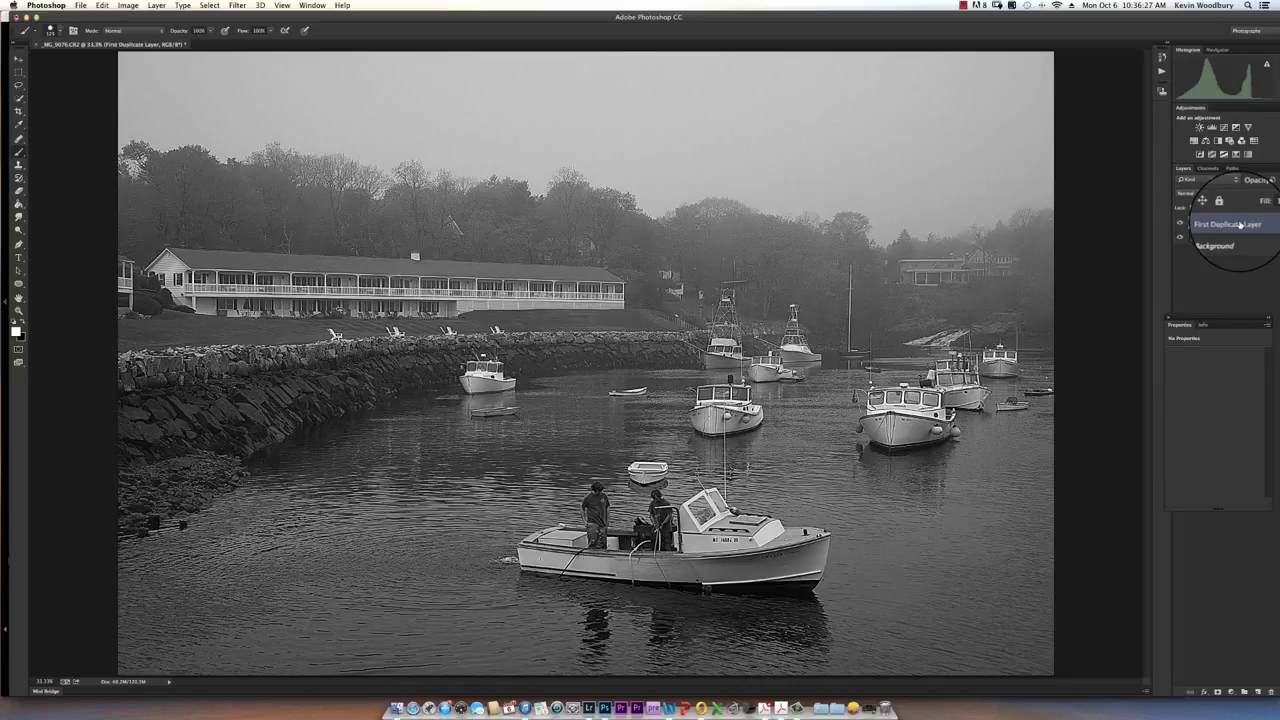
Step: Duplicate First Duplicate Layer as a new top layer named 'Second Duplicate Layer'
{"action": "right_click", "coordinate": [1238, 225]}
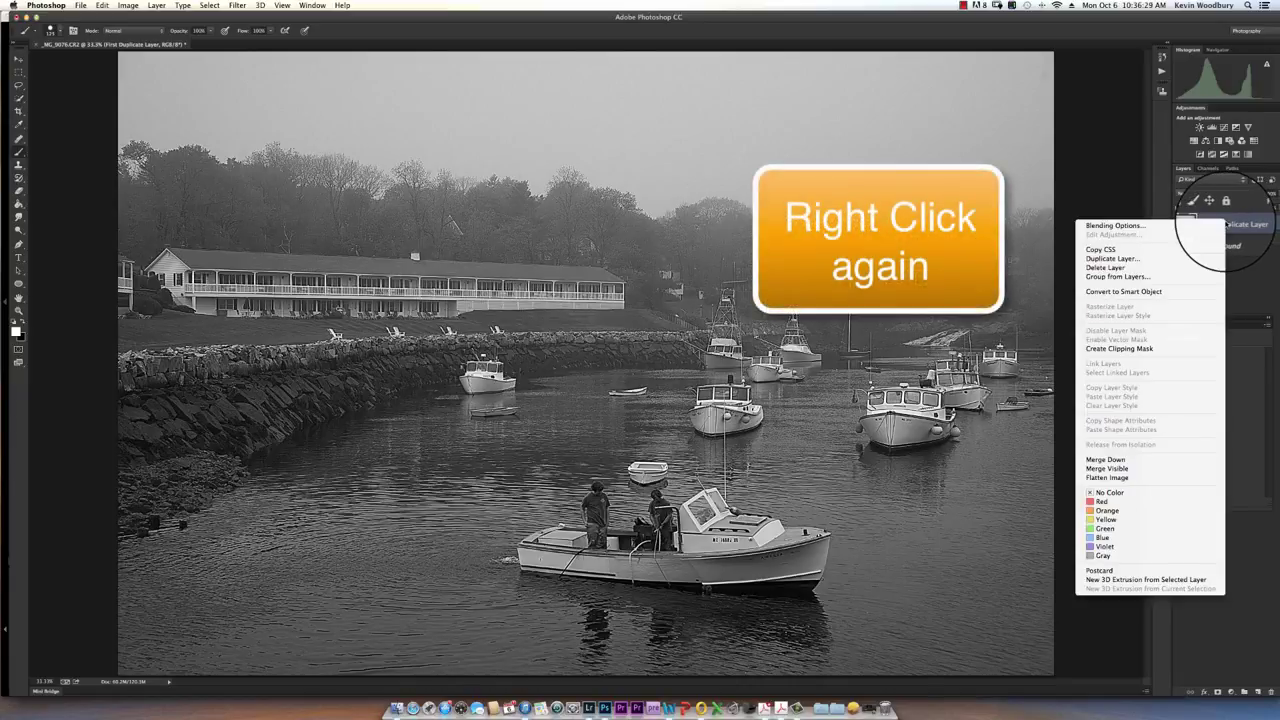
{"action": "left_click", "coordinate": [1141, 258]}
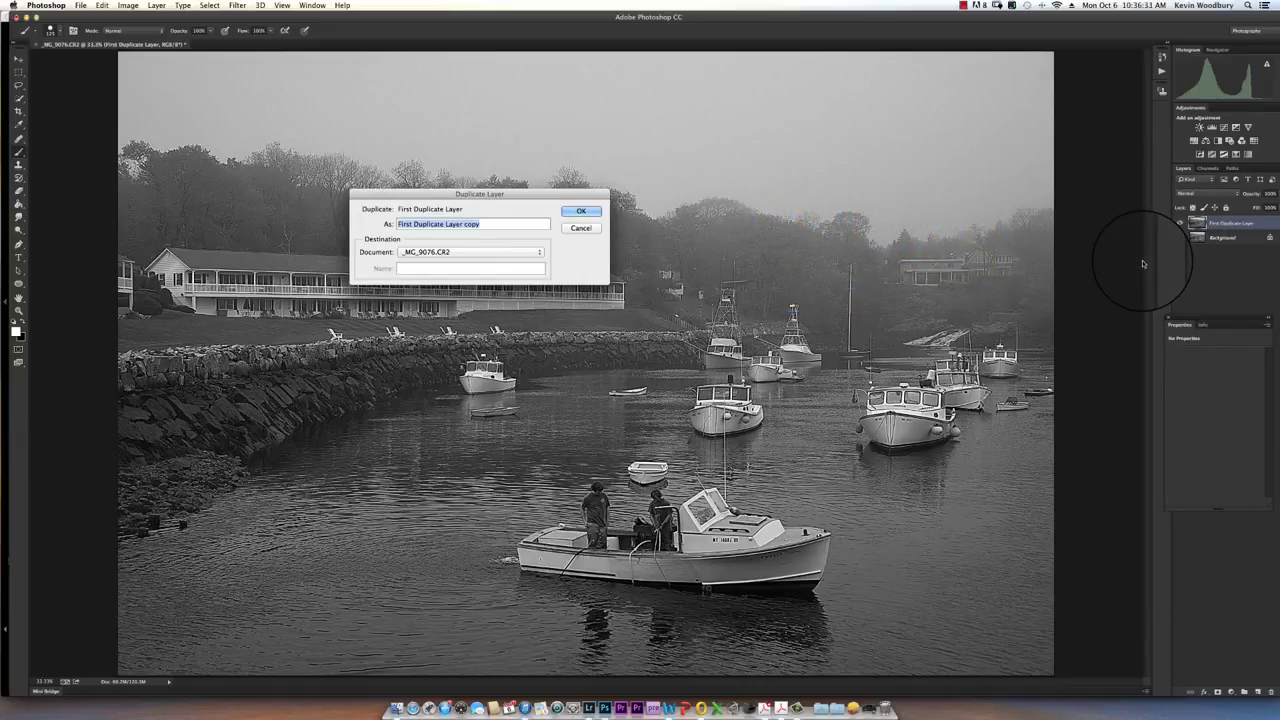
{"action": "type", "text": "Second Dup"}
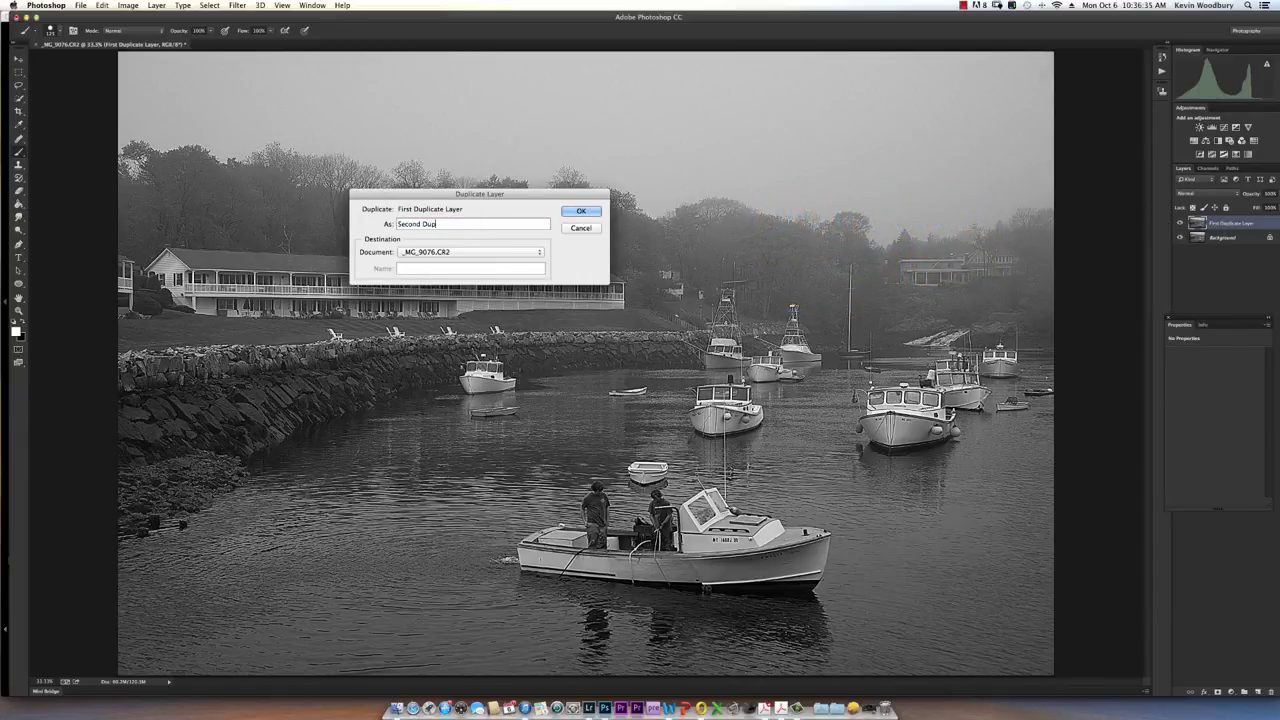
{"action": "type", "text": "licate Layer"}
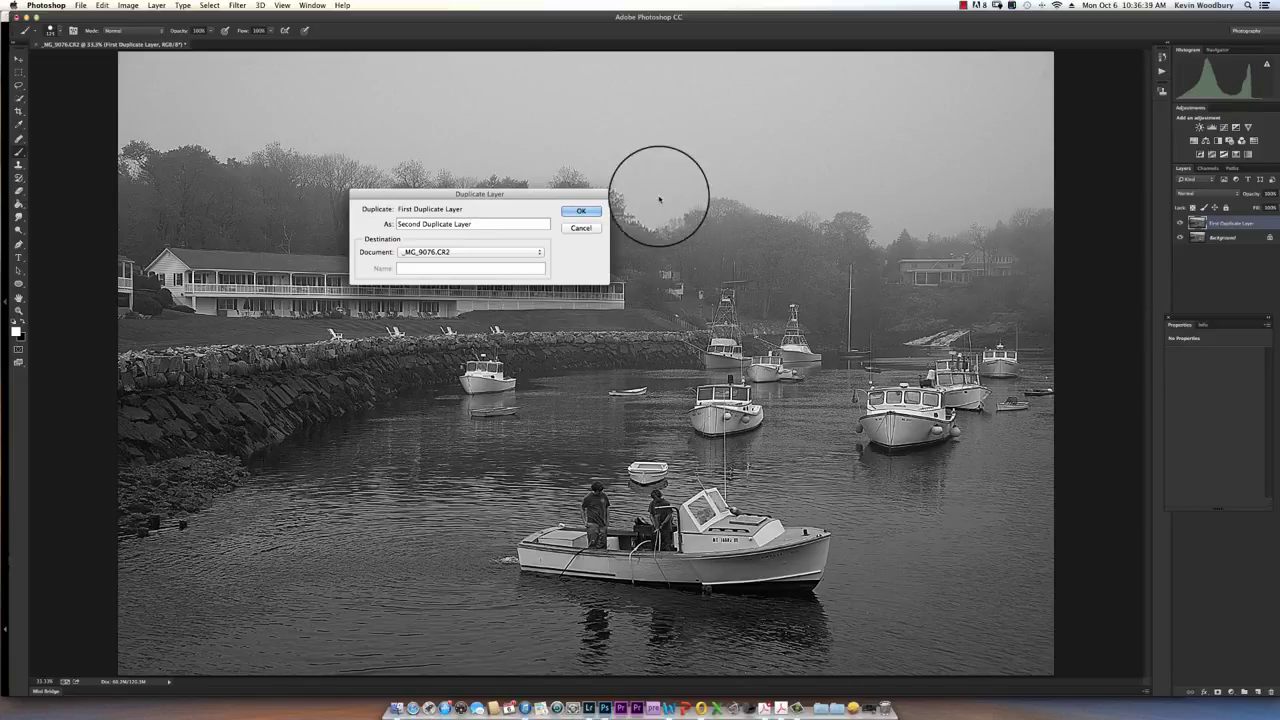
{"action": "left_click", "coordinate": [572, 211]}
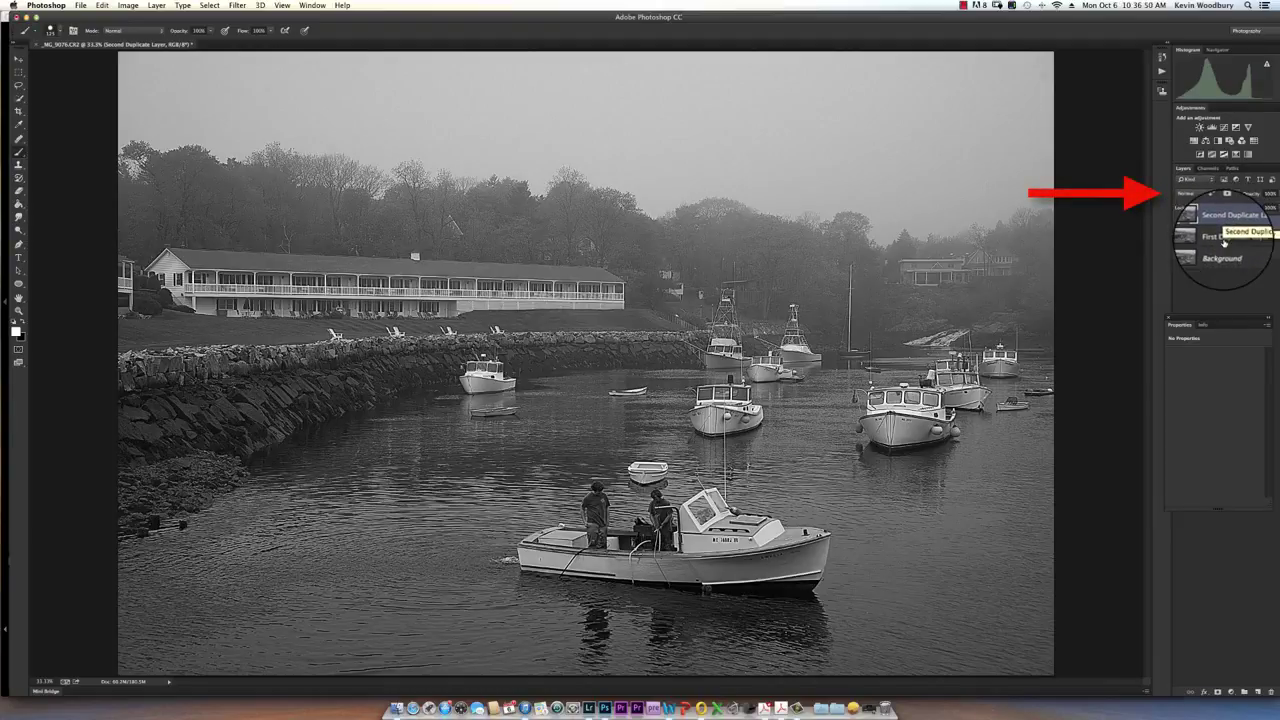
Step: Set Second Duplicate Layer's blend mode to Color Dodge
{"action": "left_click", "coordinate": [1187, 193]}
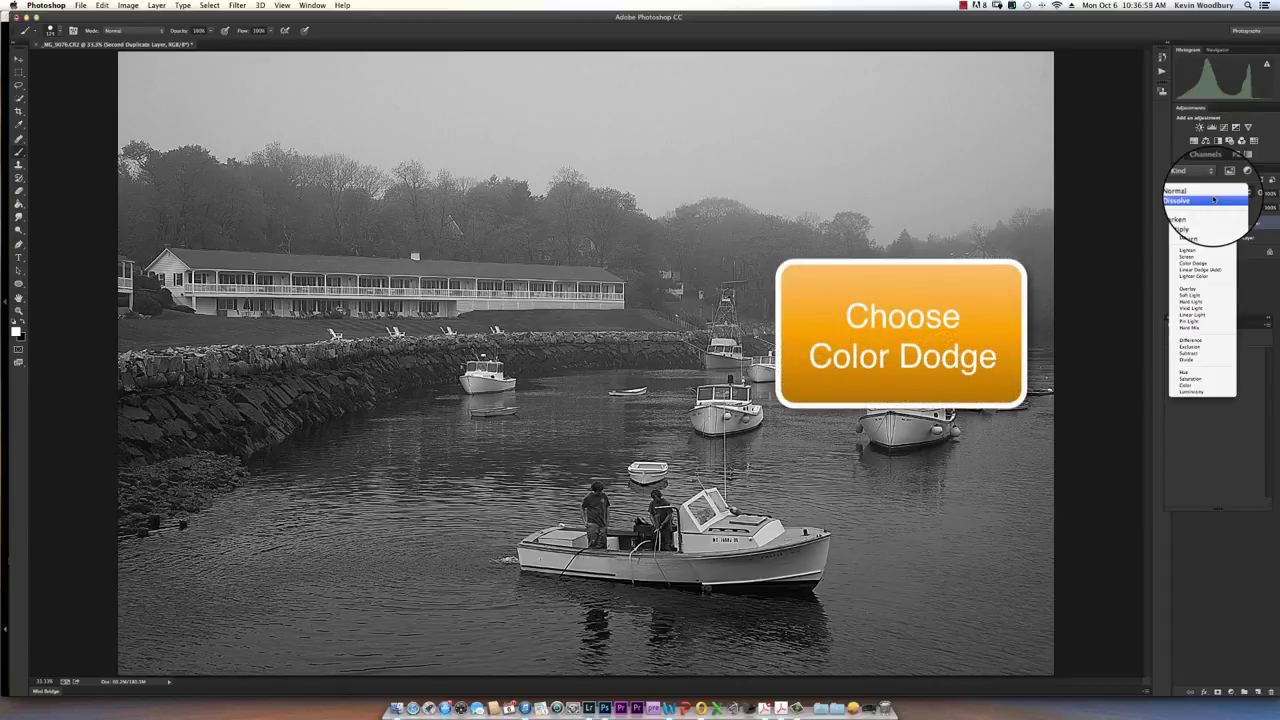
{"action": "left_click", "coordinate": [1201, 263]}
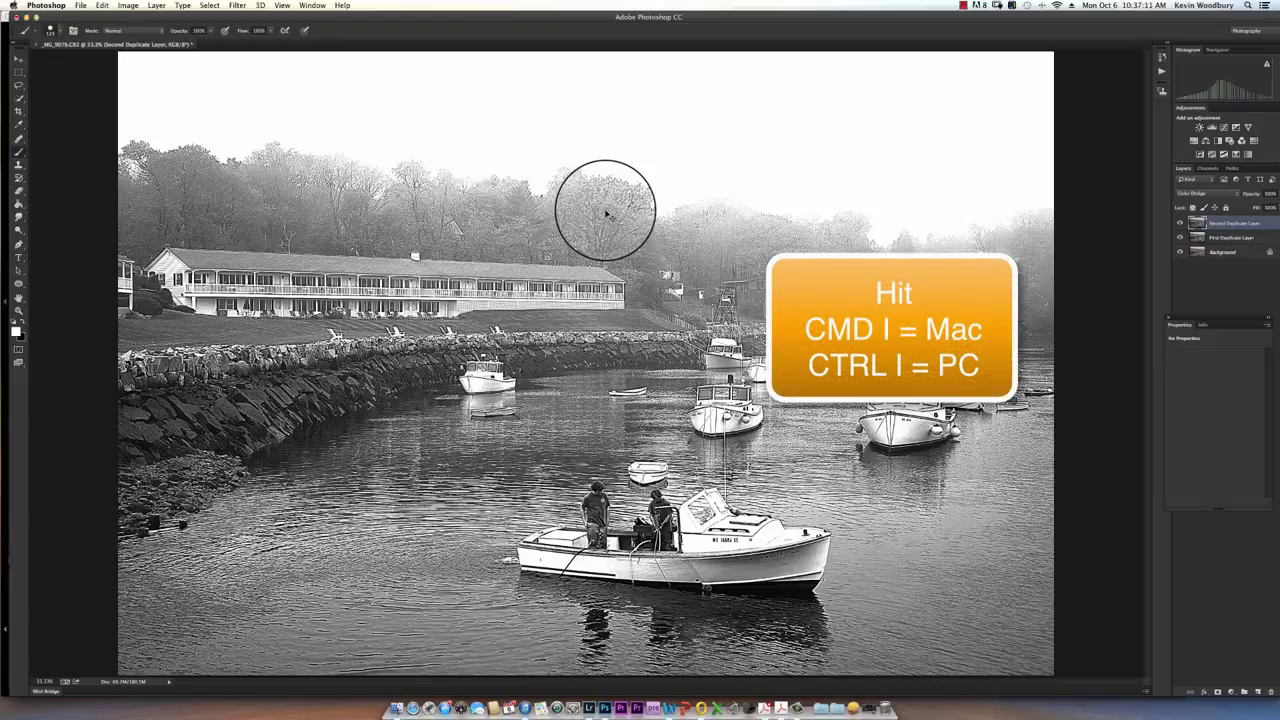
Step: Invert Second Duplicate Layer with Cmd+I for a white line sketch, then select First Duplicate Layer
{"action": "key", "text": "super+i"}
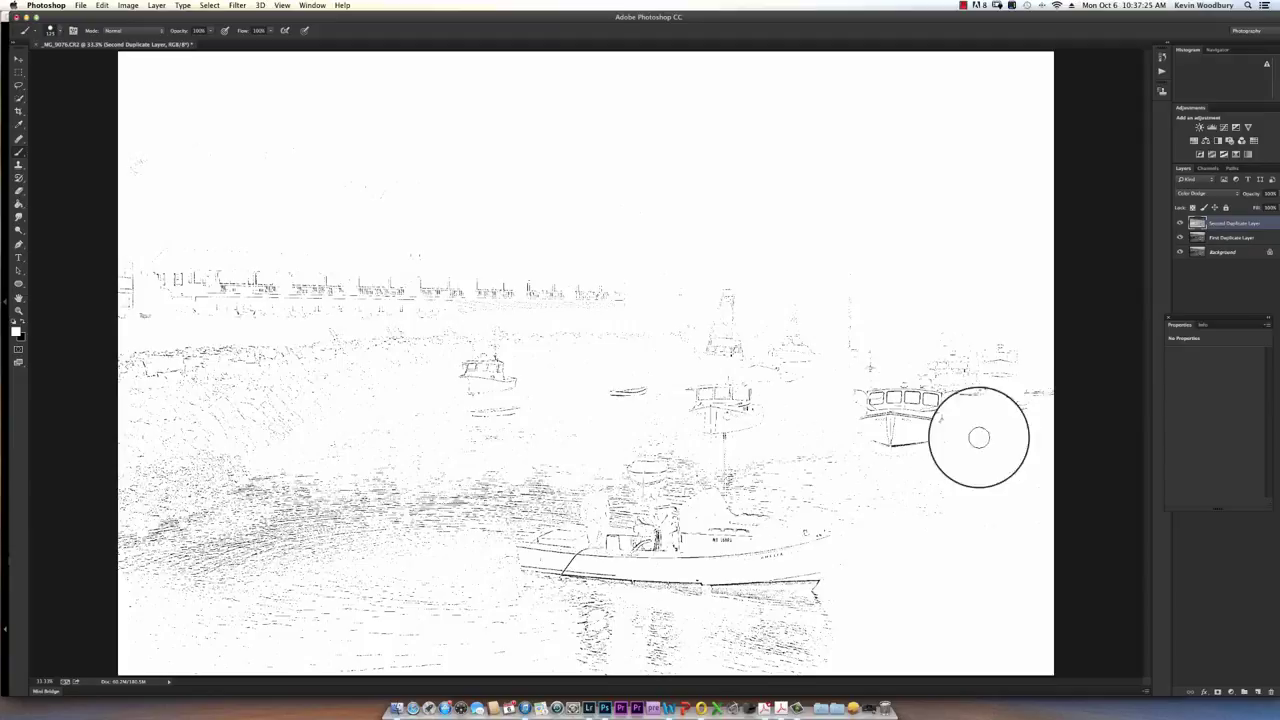
{"action": "left_click", "coordinate": [1229, 240]}
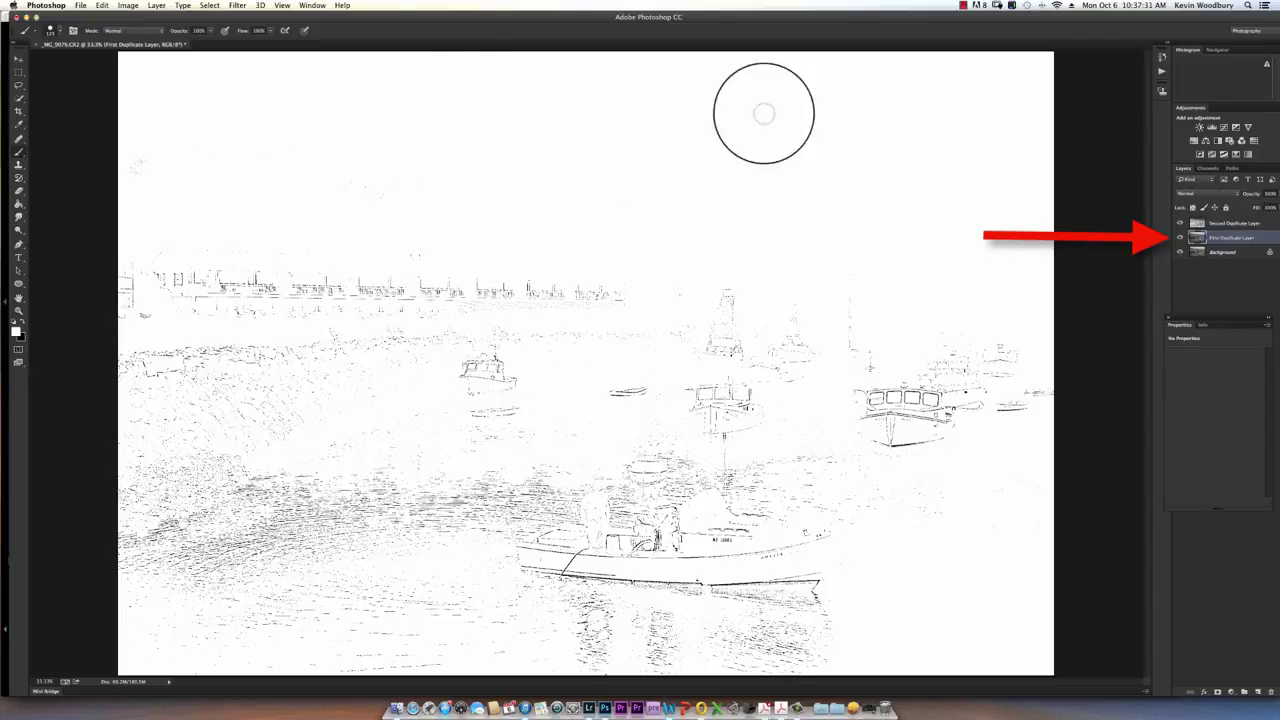
Step: Show the Filter menu's Sharpen submenu listing Unsharp Mask
{"action": "left_click", "coordinate": [232, 8]}
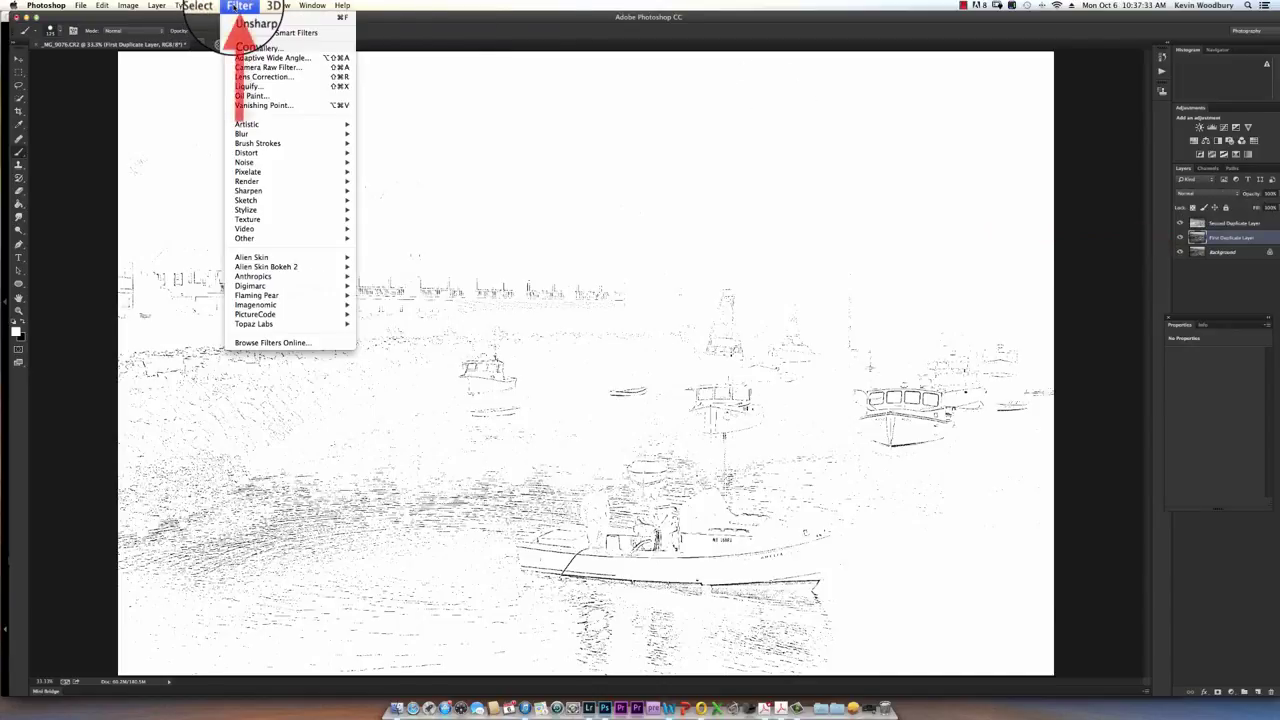
{"action": "mouse_move", "coordinate": [263, 191]}
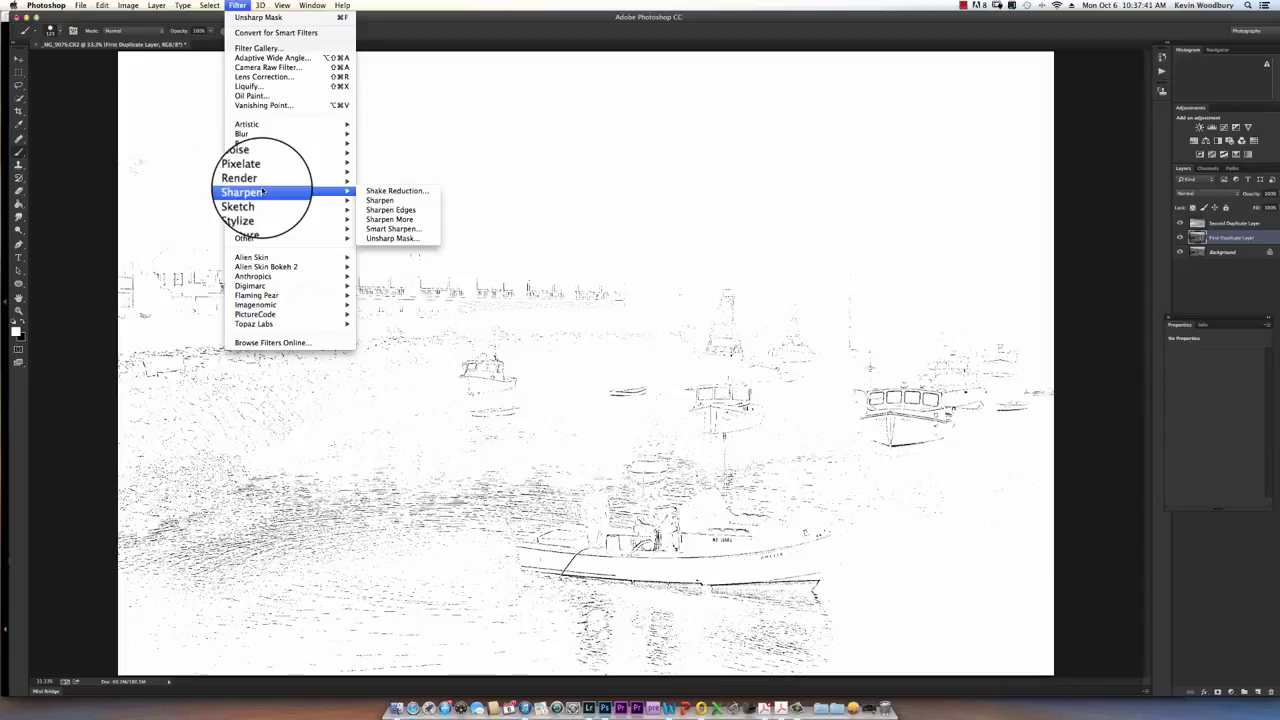
{"action": "mouse_move", "coordinate": [253, 135]}
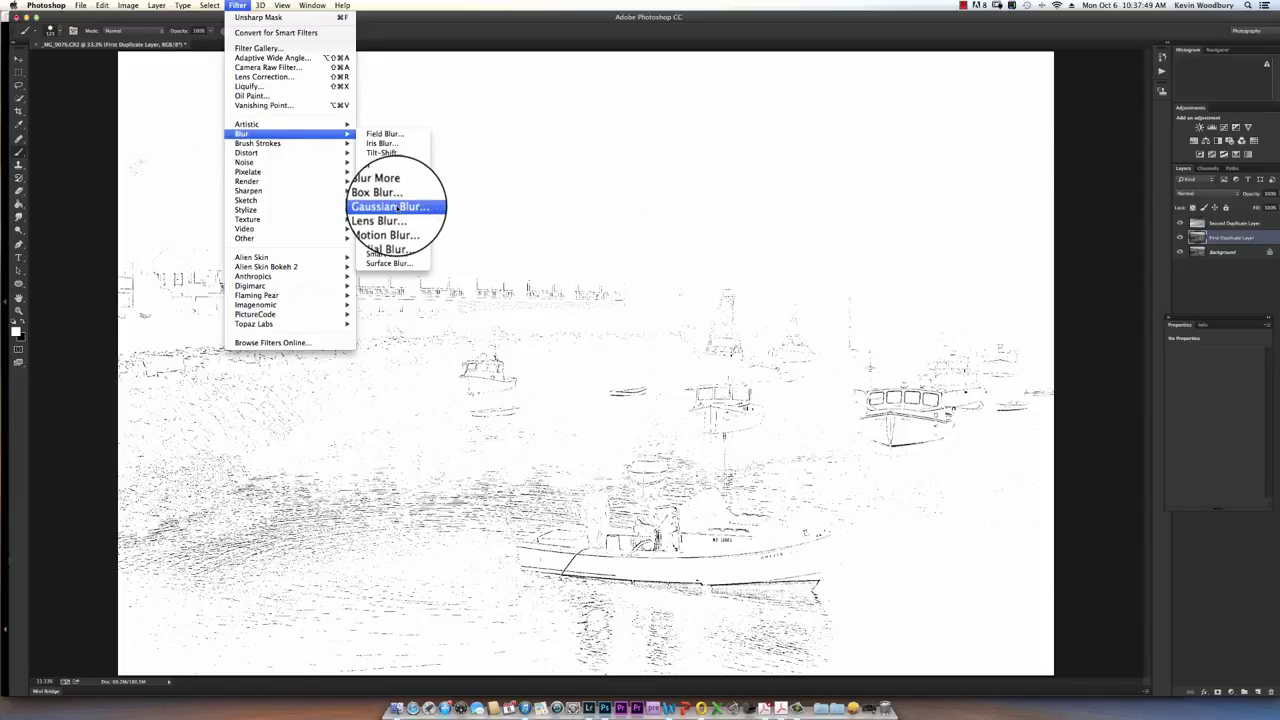
{"action": "mouse_move", "coordinate": [315, 201]}
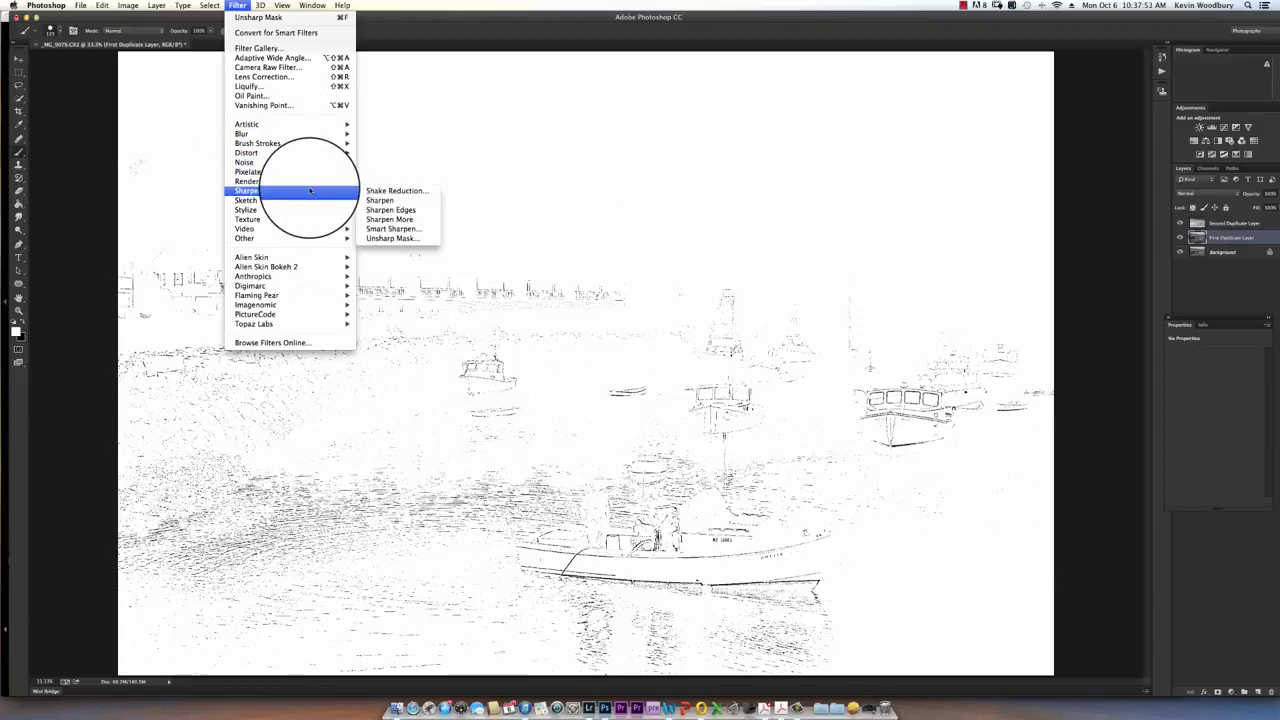
Step: Apply Unsharp Mask to First Duplicate Layer at 129% amount, 3.2 radius, threshold 0
{"action": "left_click", "coordinate": [398, 239]}
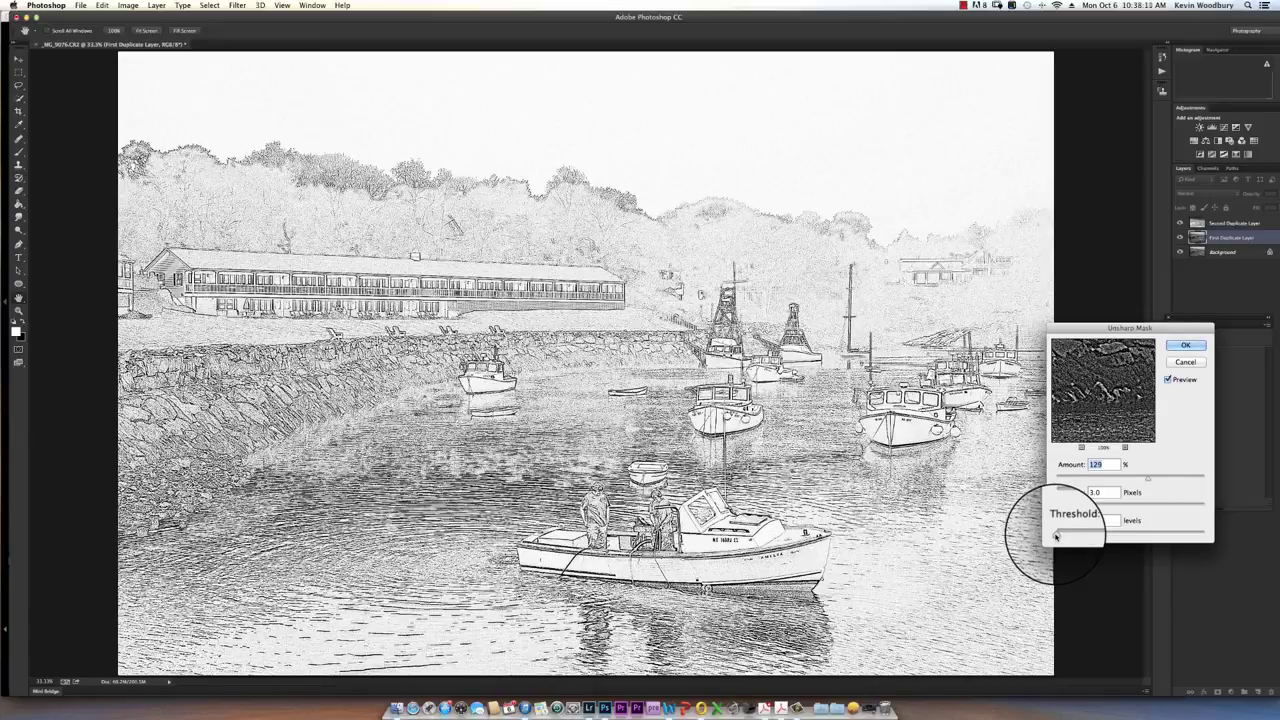
{"action": "left_click_drag", "start_coordinate": [1056, 537], "coordinate": [1221, 541]}
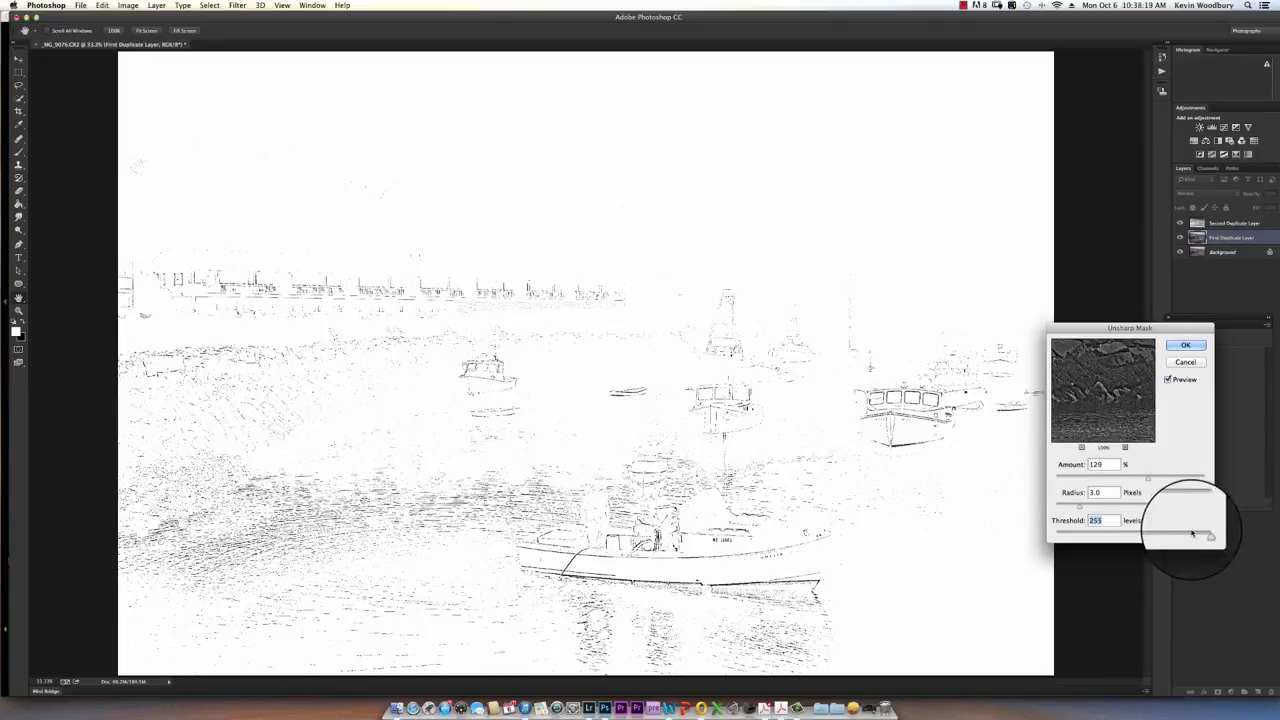
{"action": "left_click_drag", "start_coordinate": [1204, 537], "coordinate": [966, 540]}
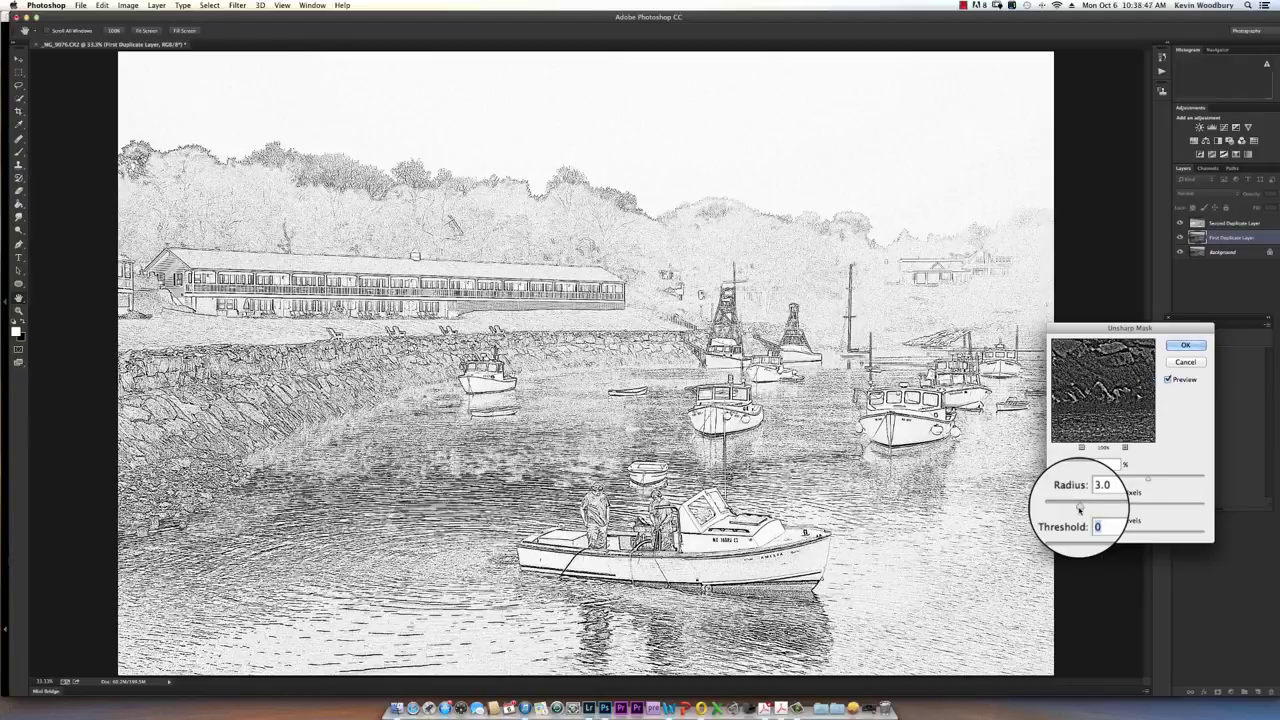
{"action": "left_click_drag", "start_coordinate": [1078, 508], "coordinate": [1081, 508]}
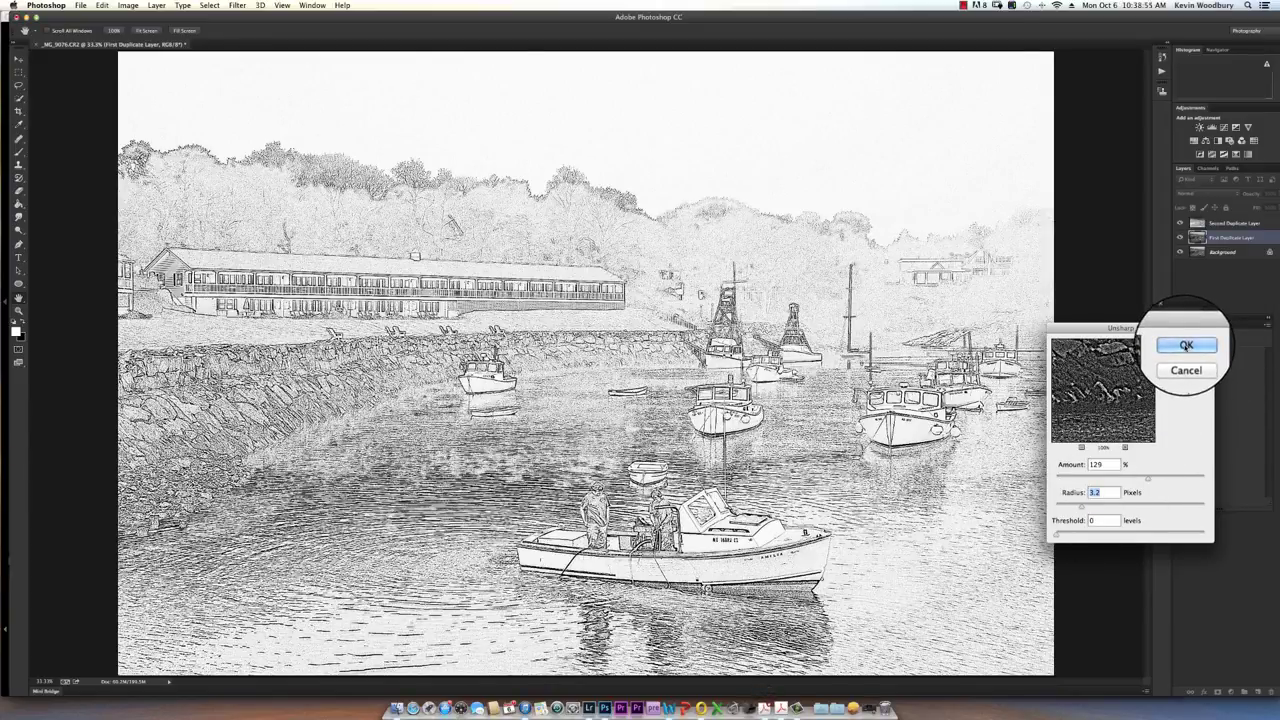
{"action": "left_click", "coordinate": [1185, 345]}
{"action": "key", "text": "b"}
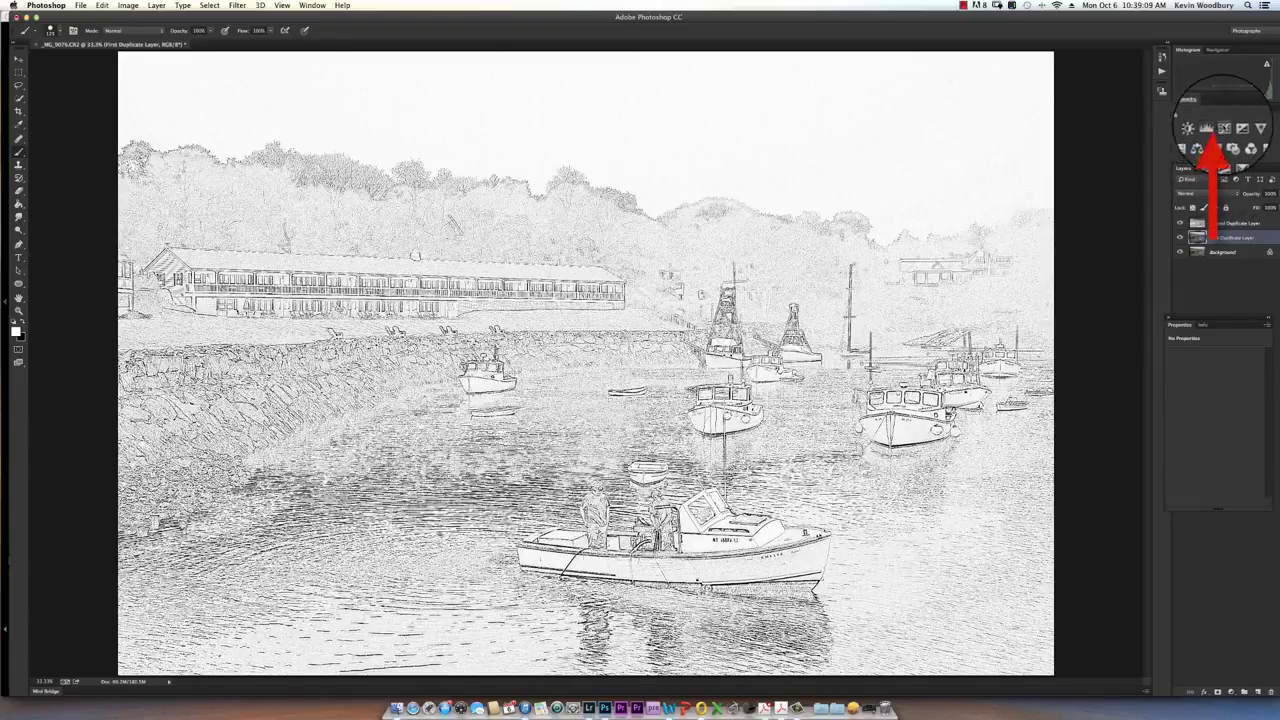
Step: Add a Levels adjustment layer with midtones at 0.89, white point 255 and black point raised to 60
{"action": "left_click", "coordinate": [1212, 127]}
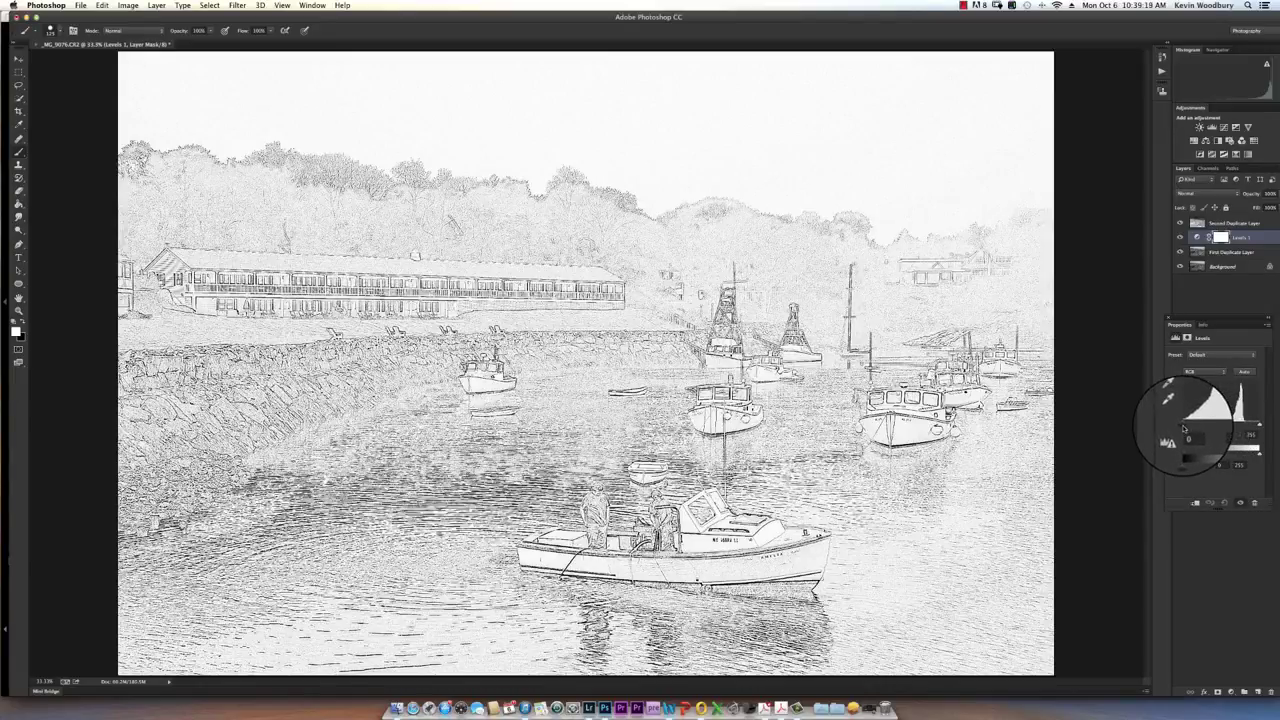
{"action": "left_click_drag", "start_coordinate": [1183, 428], "coordinate": [1192, 428]}
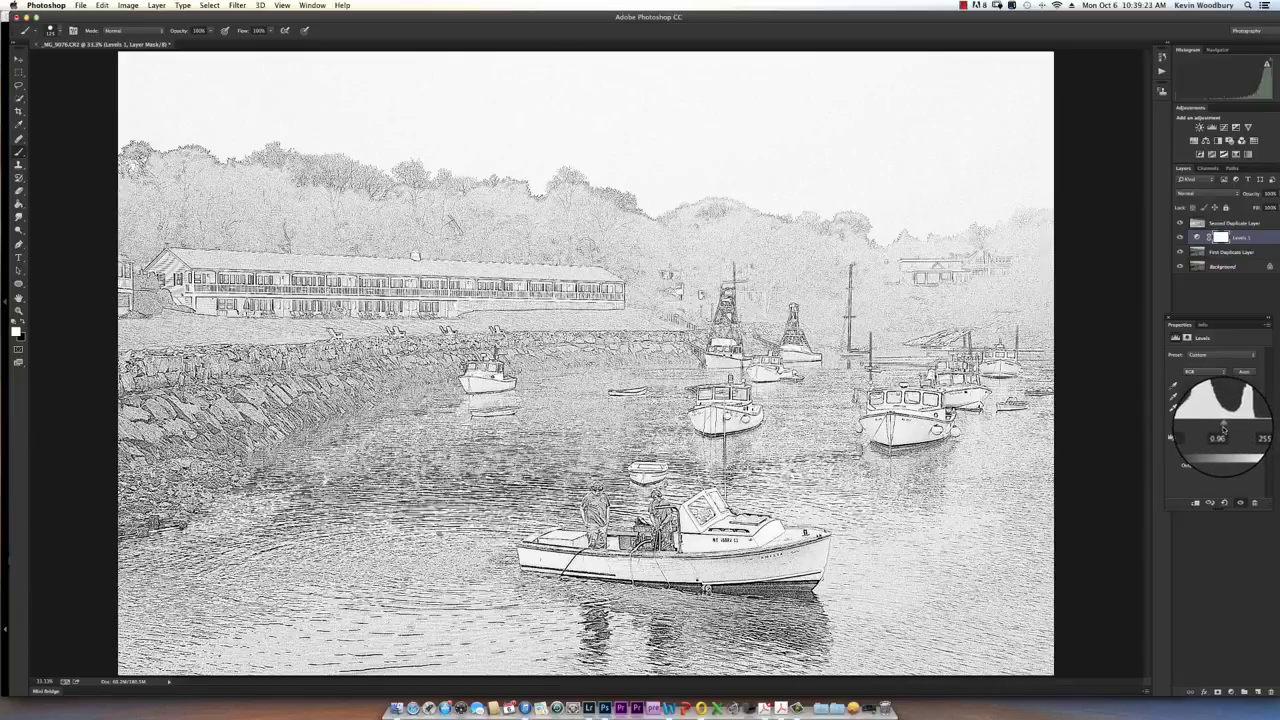
{"action": "left_click_drag", "start_coordinate": [1221, 428], "coordinate": [1219, 428]}
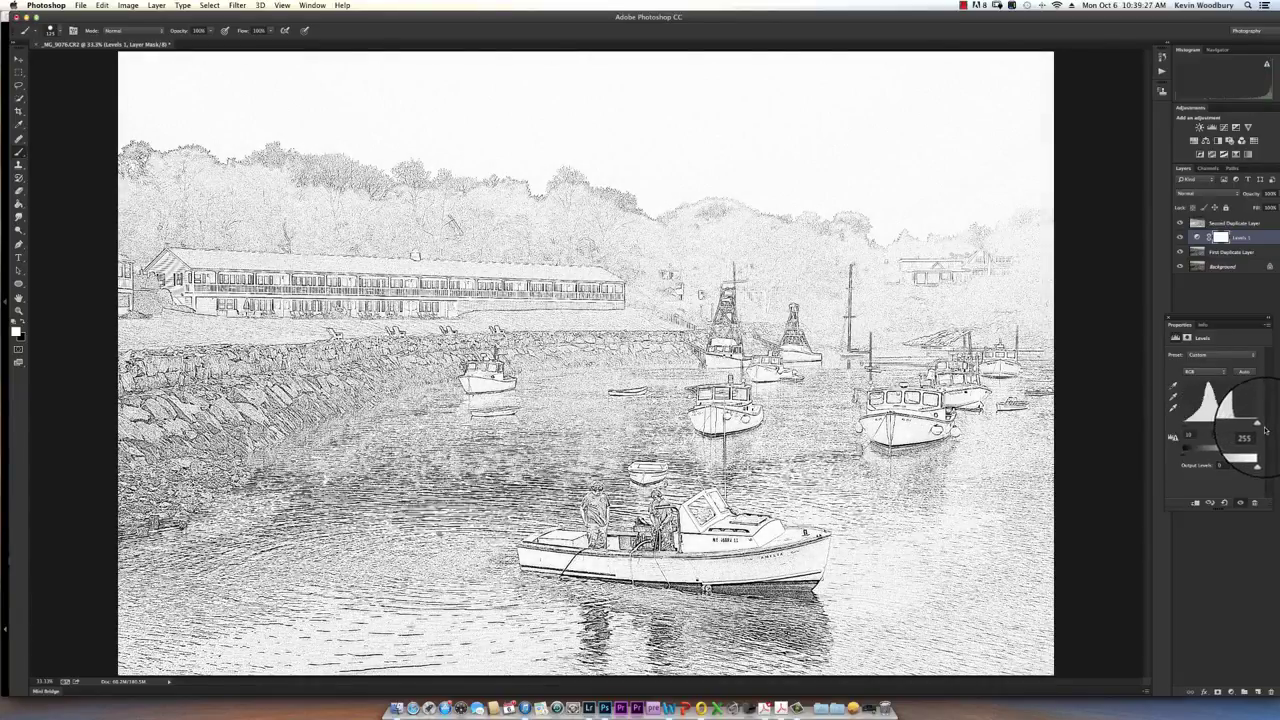
{"action": "left_click_drag", "start_coordinate": [1264, 430], "coordinate": [1262, 428]}
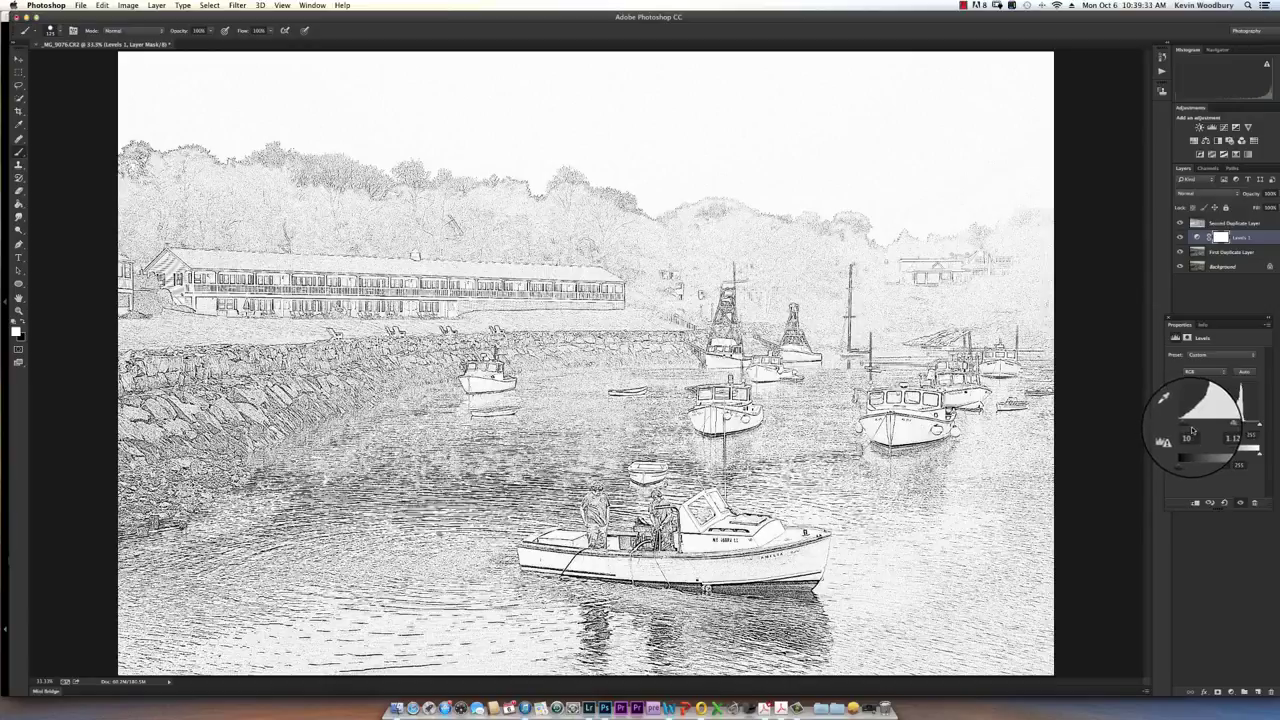
{"action": "left_click", "coordinate": [1187, 432]}
{"action": "type", "text": "26"}
{"action": "key", "text": "Tab"}
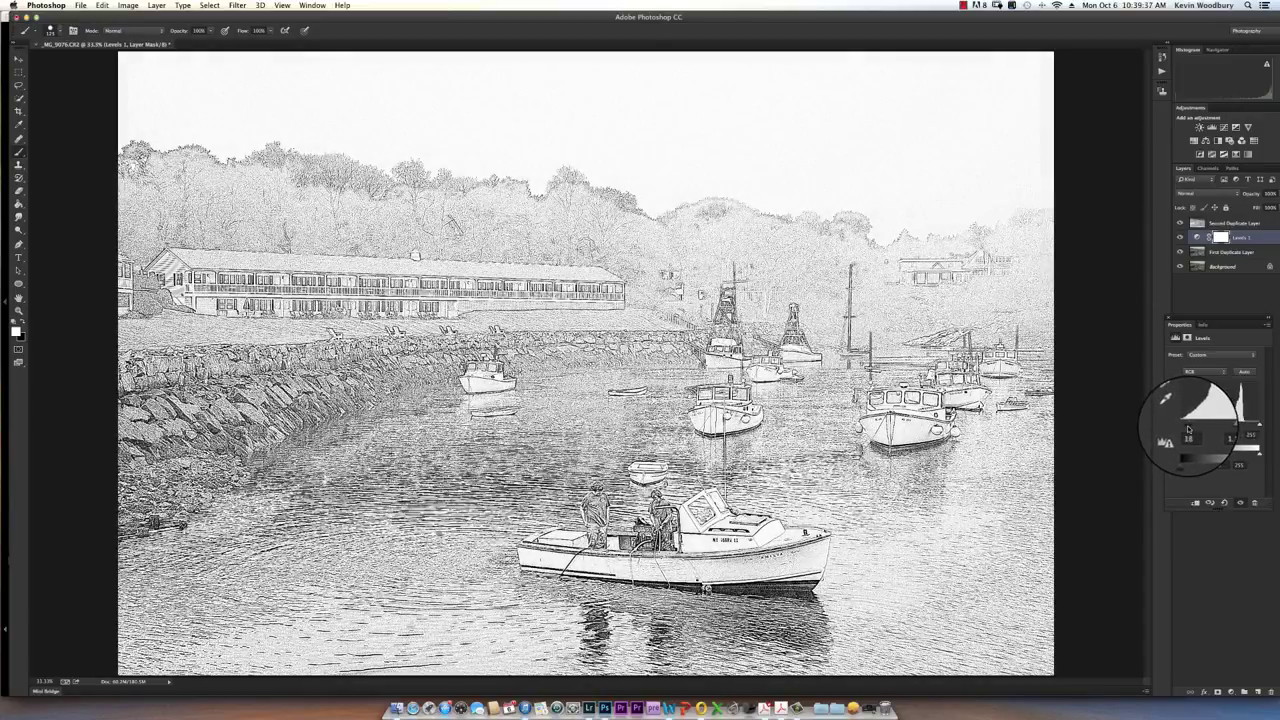
{"action": "mouse_move", "coordinate": [1190, 429]}
{"action": "left_mouse_down"}
{"action": "mouse_move", "coordinate": [1201, 429]}
{"action": "mouse_move", "coordinate": [1185, 429]}
{"action": "left_mouse_up"}
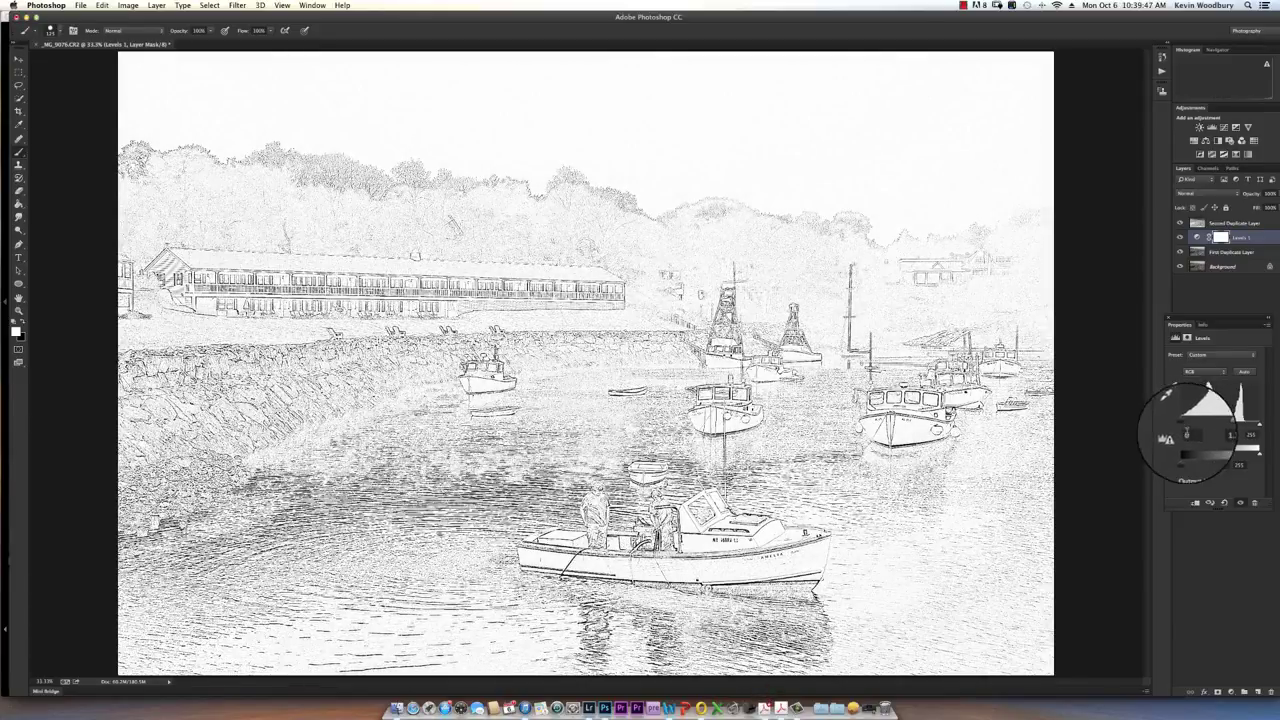
Step: Select the Second Duplicate Layer, make white the foreground color, and bring up the brush tools
{"action": "left_click", "coordinate": [1241, 225]}
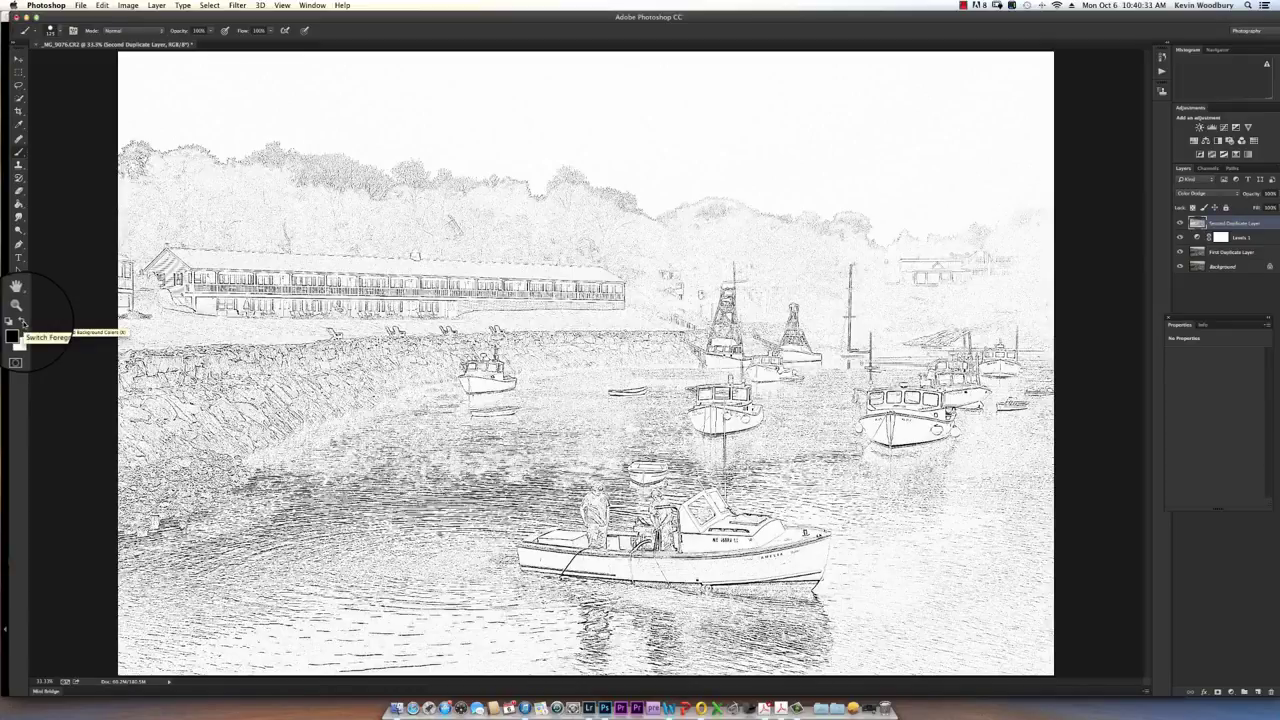
{"action": "left_click", "coordinate": [23, 321]}
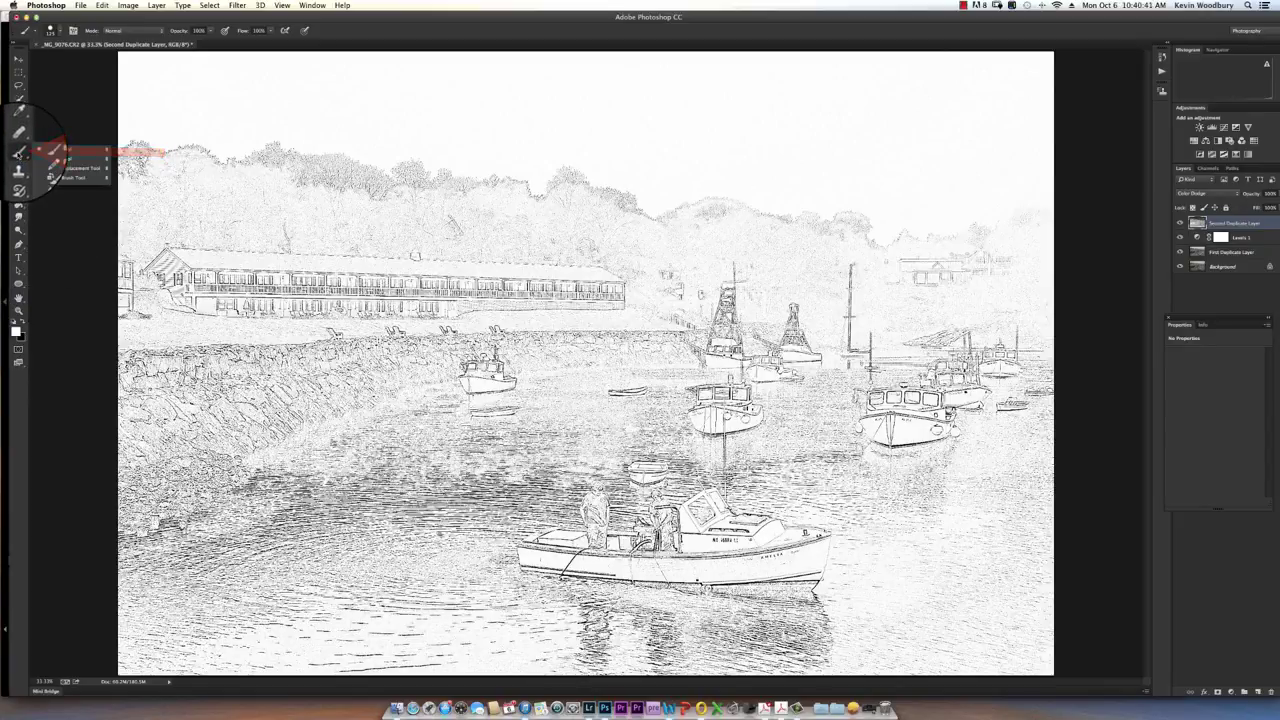
{"action": "right_click", "coordinate": [22, 157]}
Step: Choose the regular Brush Tool and paint white across the upper-left treeline
{"action": "left_click", "coordinate": [71, 150]}
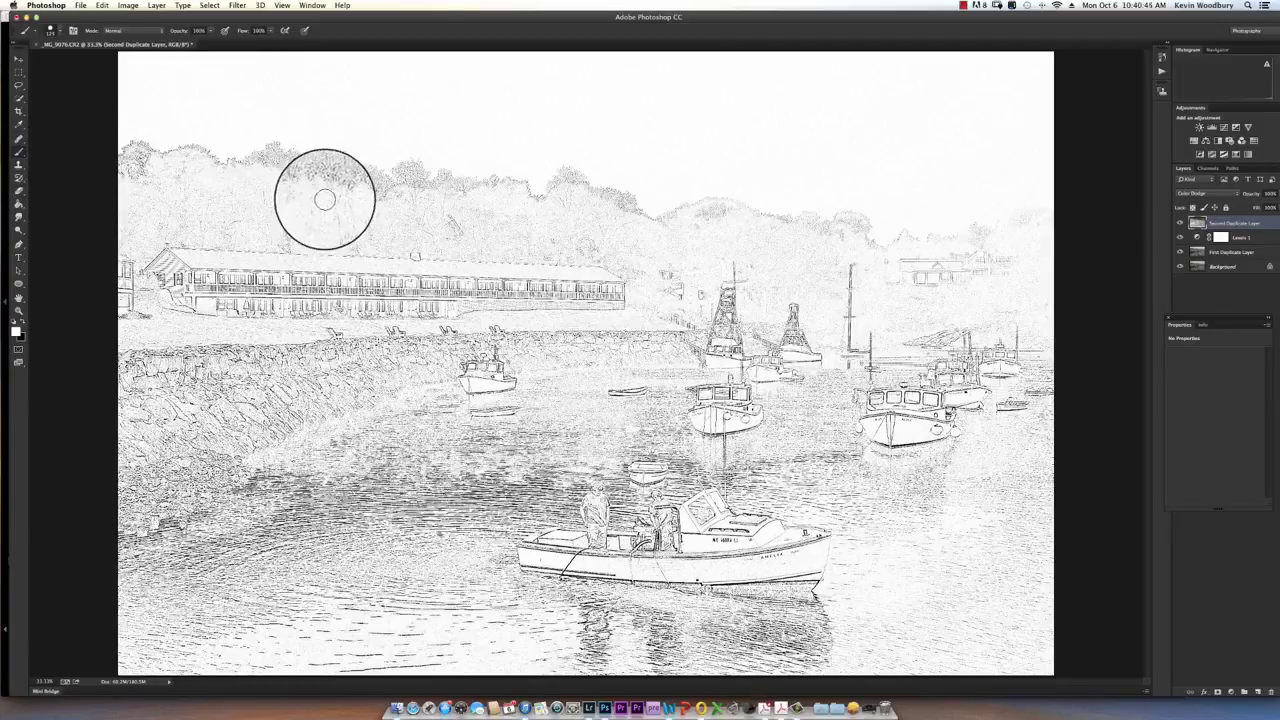
{"action": "mouse_move", "coordinate": [440, 172]}
{"action": "left_mouse_down"}
{"action": "mouse_move", "coordinate": [390, 168]}
{"action": "mouse_move", "coordinate": [446, 168]}
{"action": "mouse_move", "coordinate": [338, 167]}
{"action": "mouse_move", "coordinate": [285, 150]}
{"action": "mouse_move", "coordinate": [557, 179]}
{"action": "left_mouse_up"}
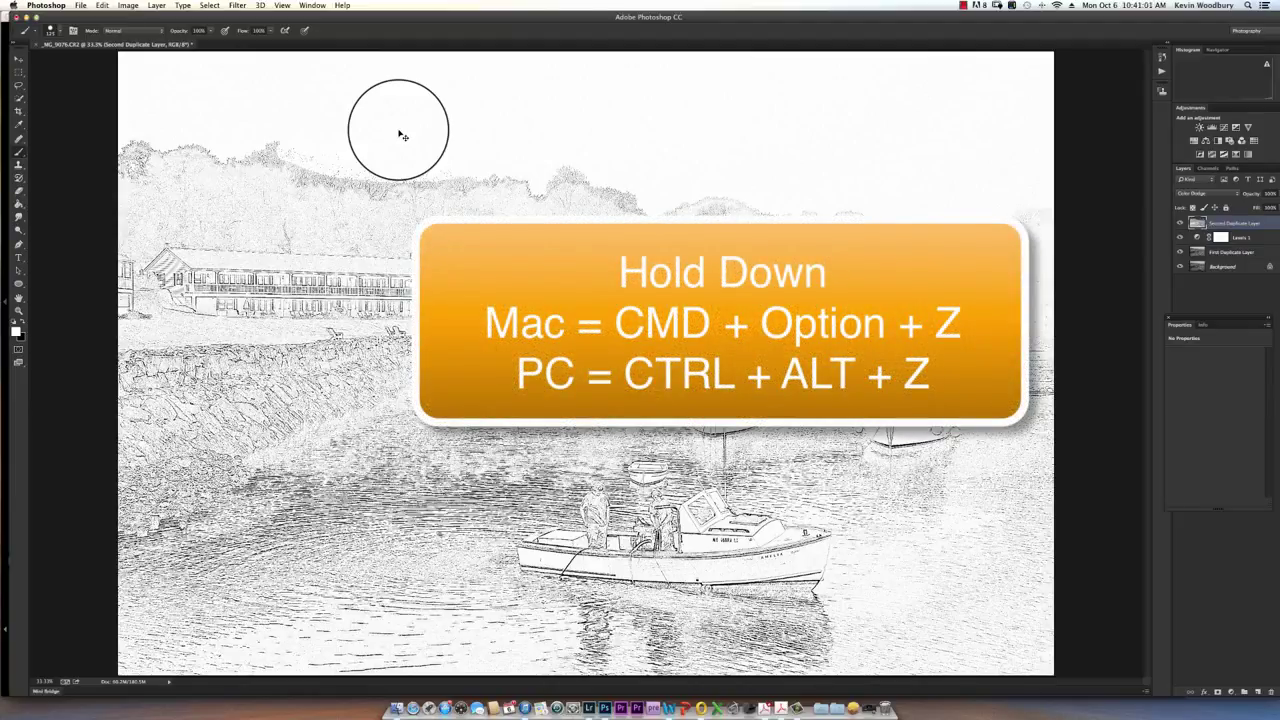
Step: Step back through history to remove the white strokes over the treeline
{"action": "key", "text": "super+alt+z"}
{"action": "key", "text": "super+alt+z"}
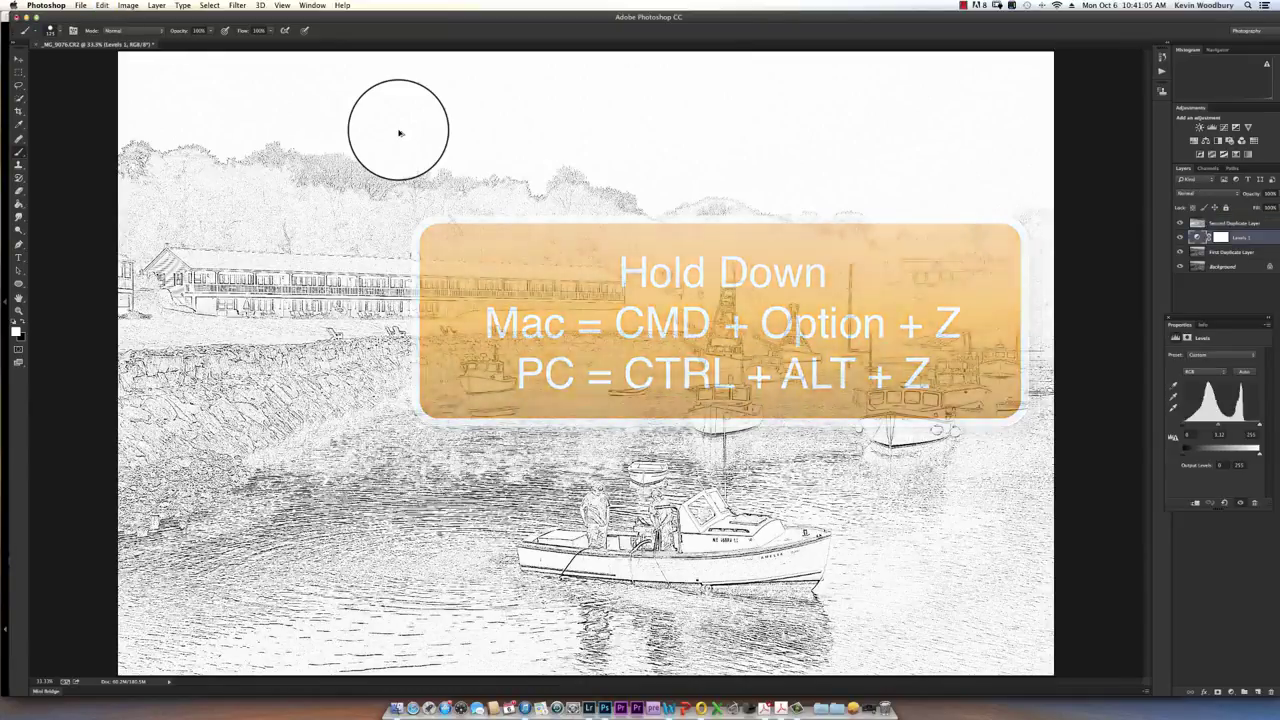